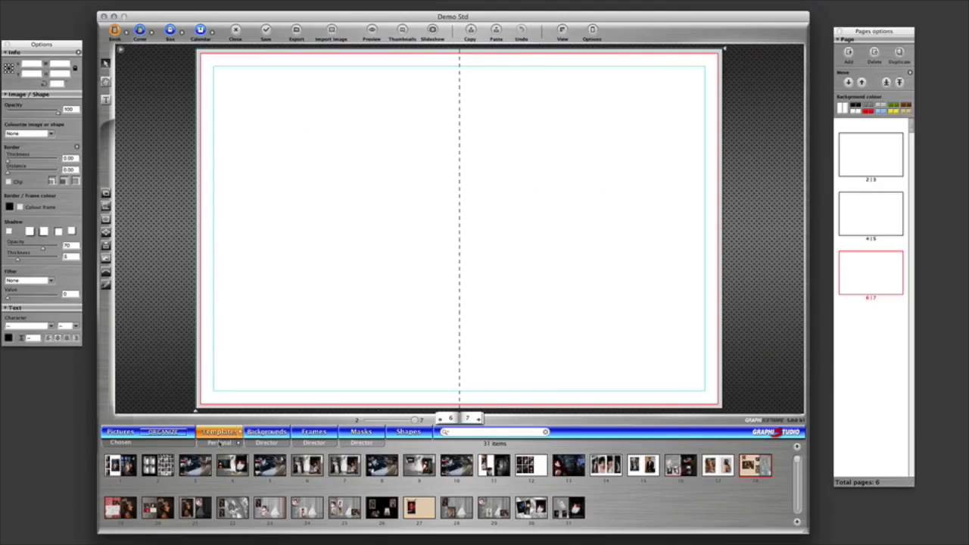
- Switch the template library to the Yervant collection and page down through its 696 layouts
click(221, 446)
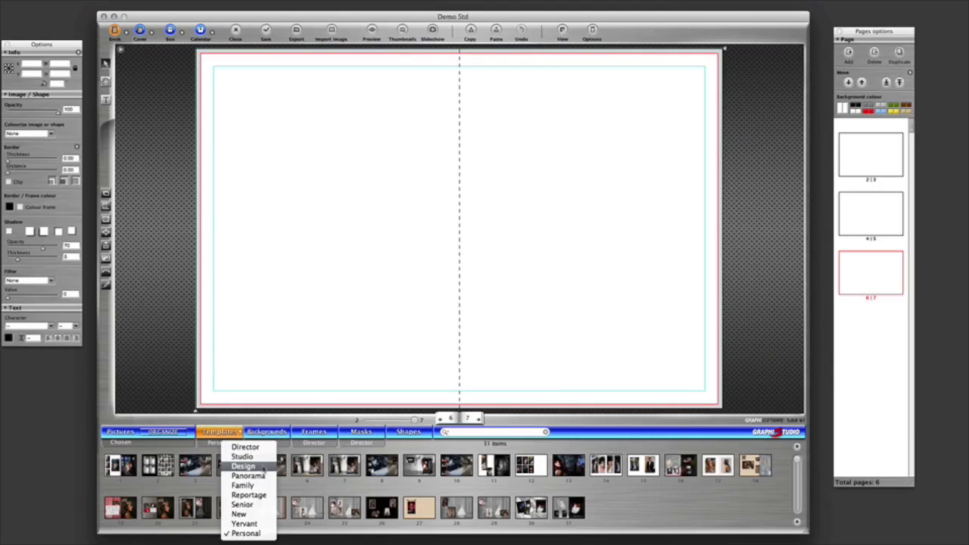
click(256, 524)
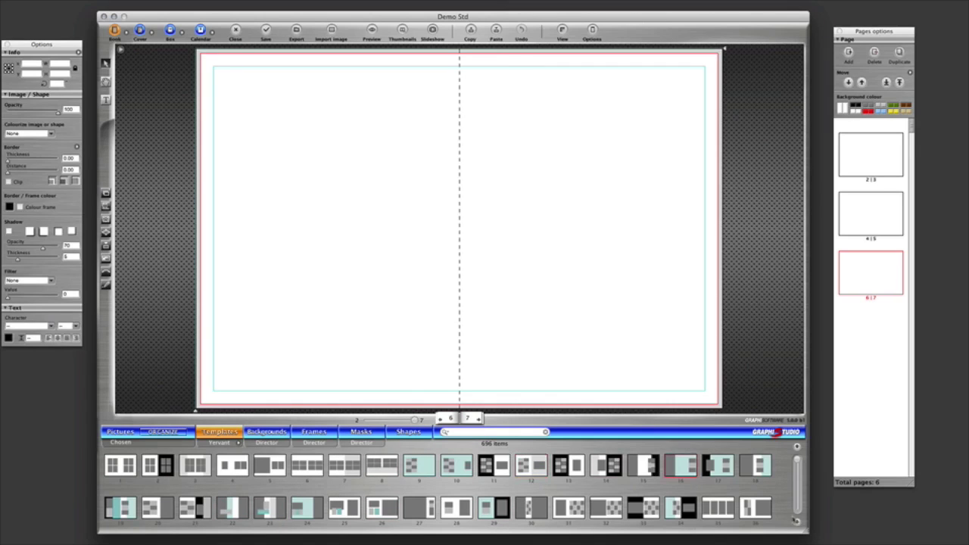
click(796, 522)
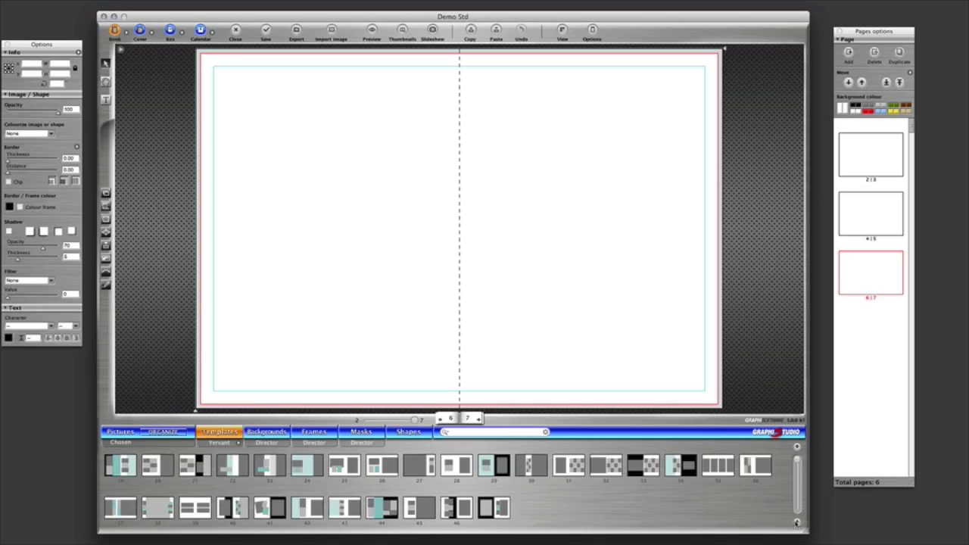
click(796, 522)
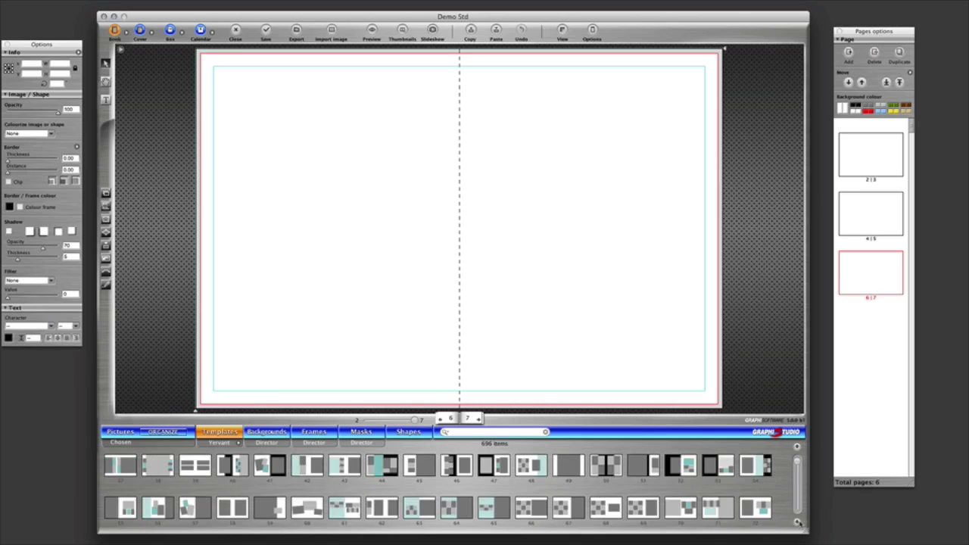
click(796, 523)
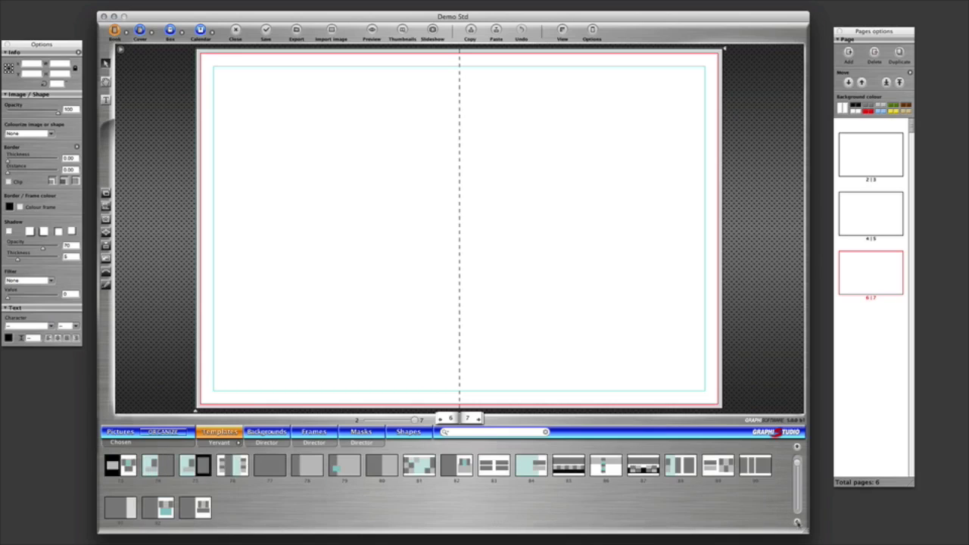
click(796, 522)
click(796, 522)
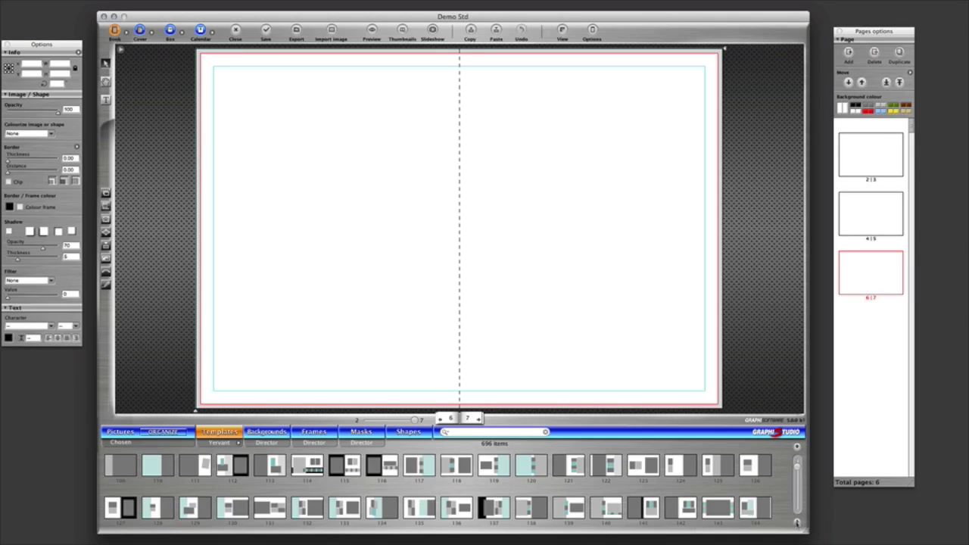
click(796, 522)
click(797, 522)
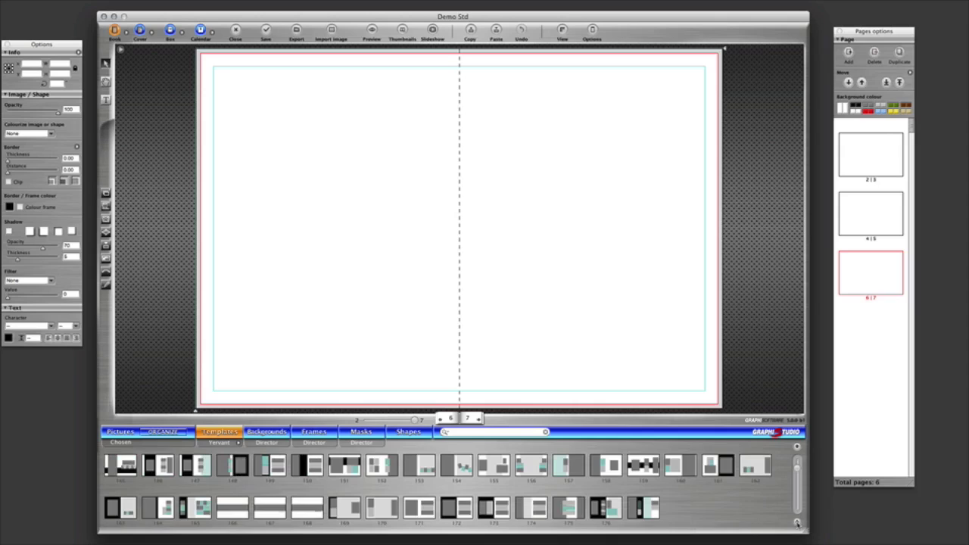
click(796, 522)
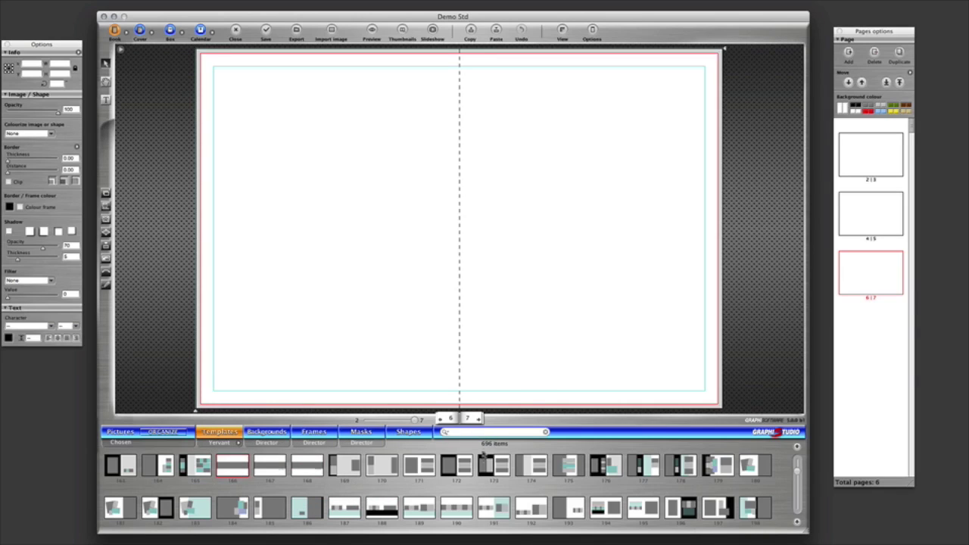
mouse_move(492, 464)
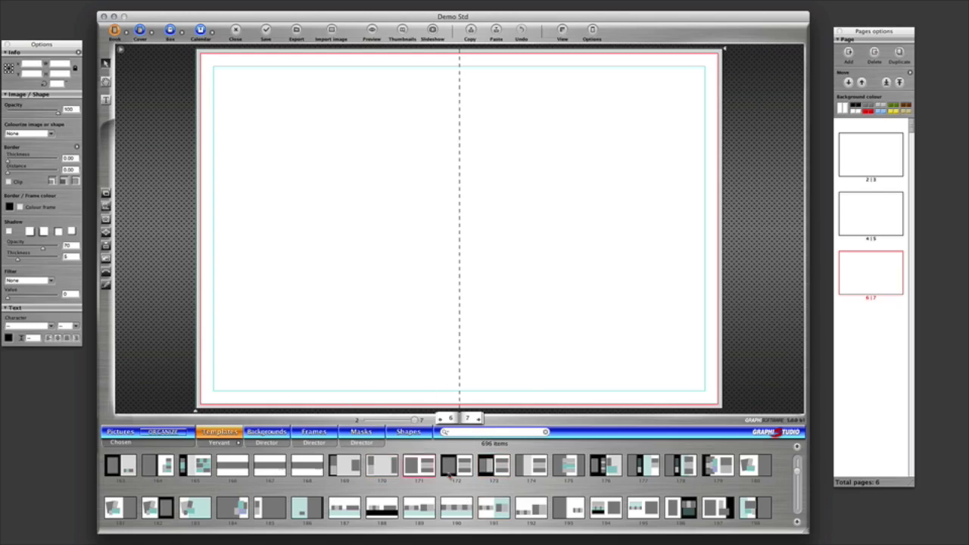
mouse_move(201, 467)
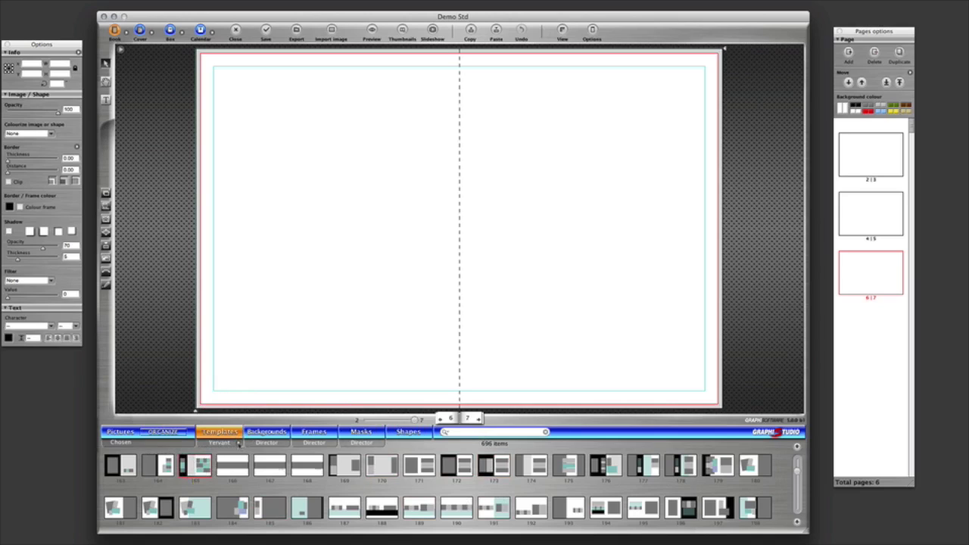
- Bring up the layout filter's Double spread options listing 1 to 21 images
click(238, 445)
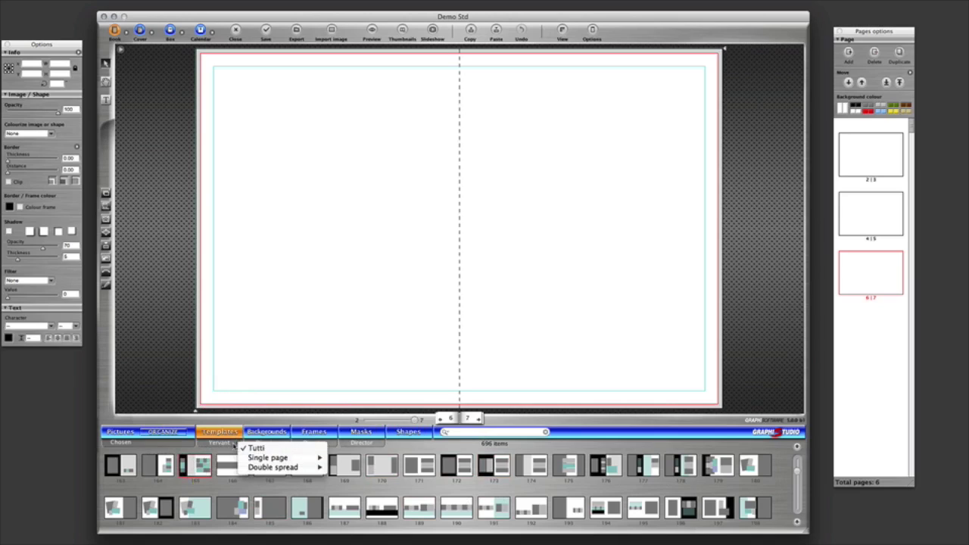
click(234, 445)
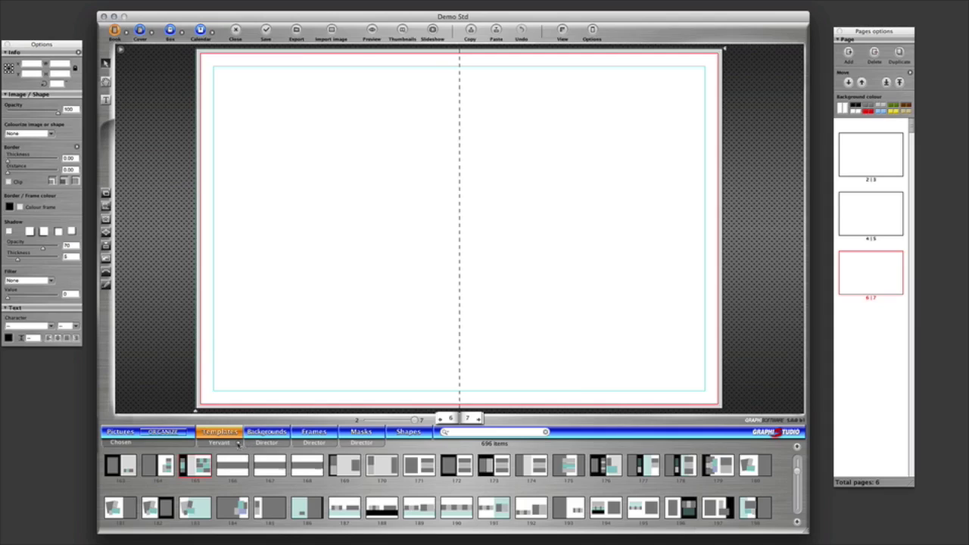
click(238, 444)
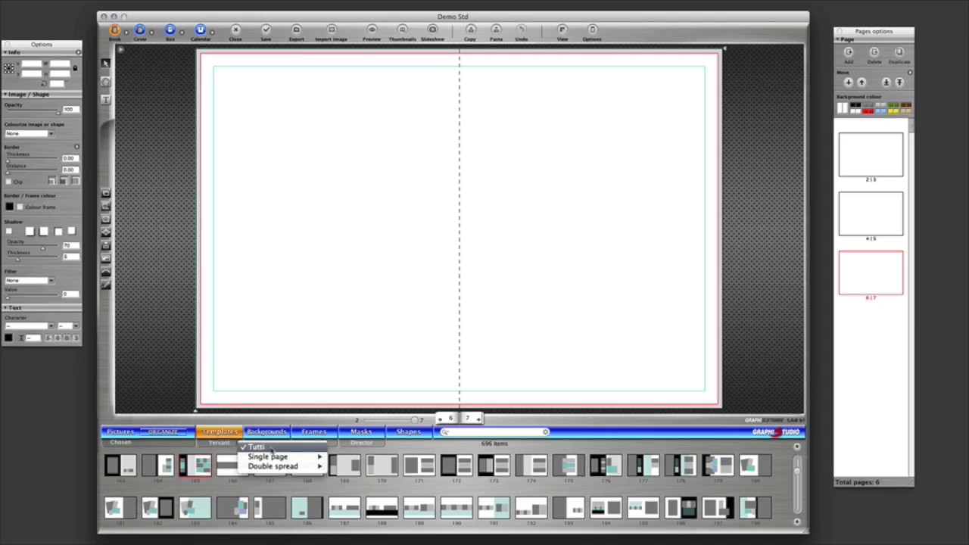
mouse_move(296, 458)
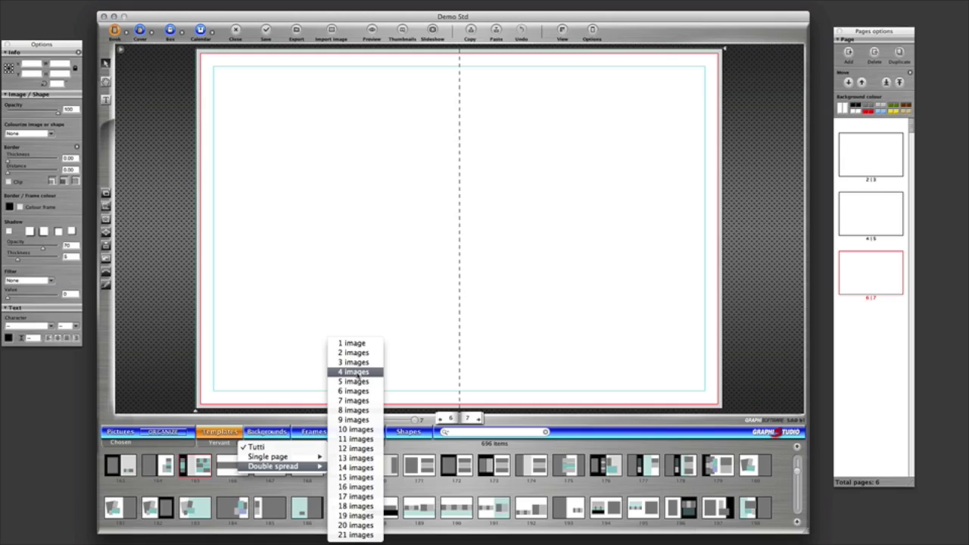
- Filter to four-image double spreads, compare layouts 10–12, and apply layout 7 to pages 6–7
click(354, 372)
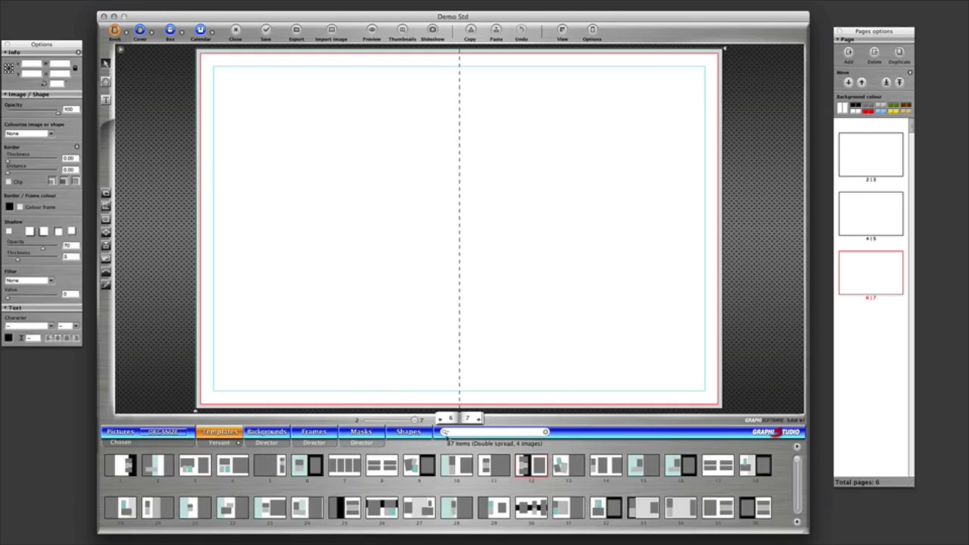
click(500, 456)
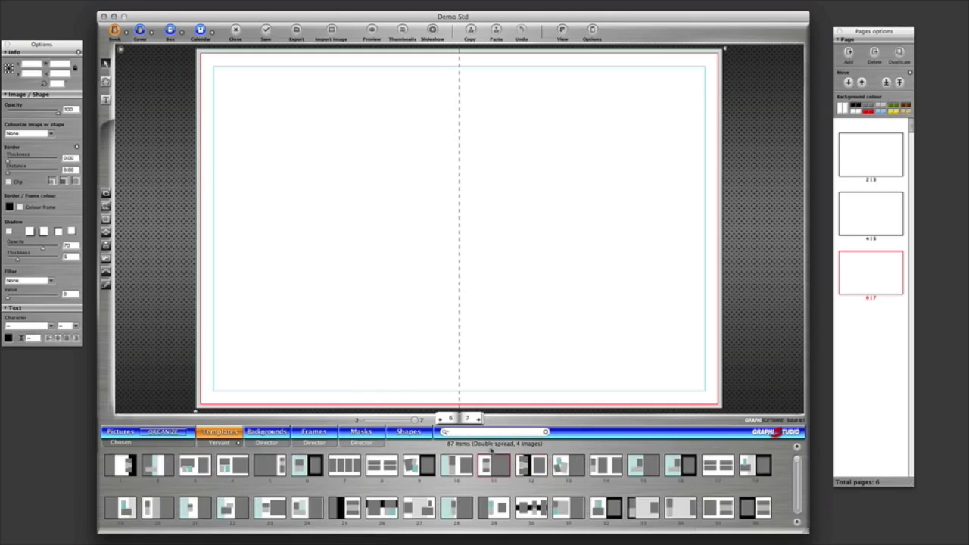
click(457, 464)
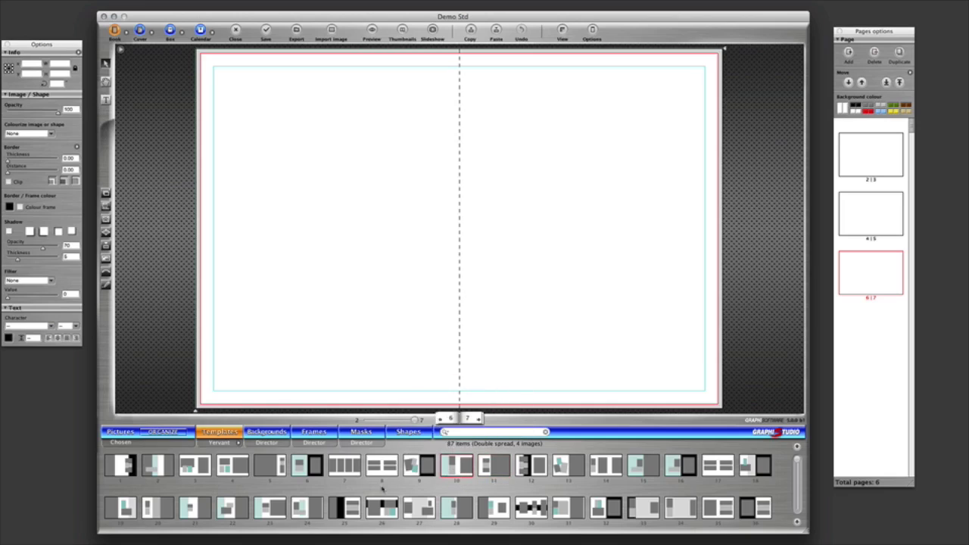
click(521, 460)
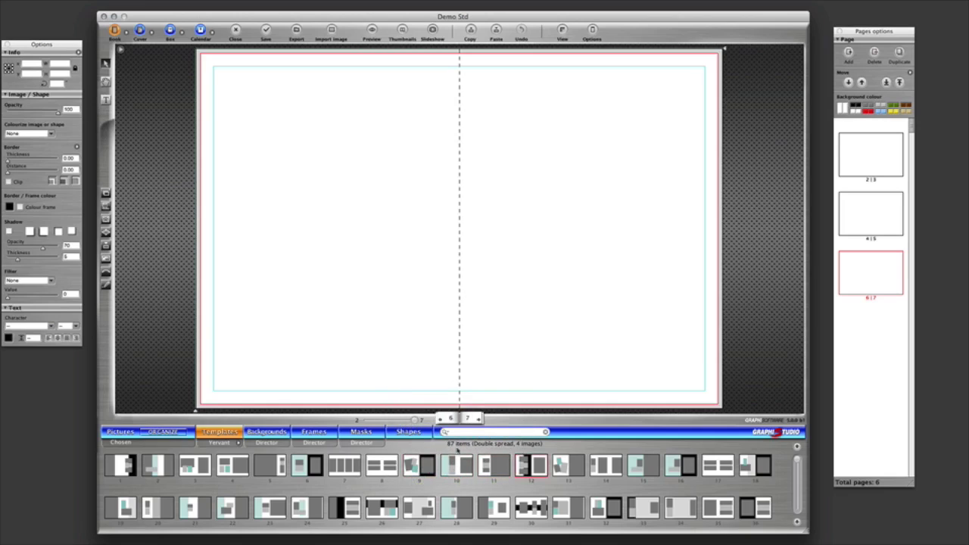
click(456, 458)
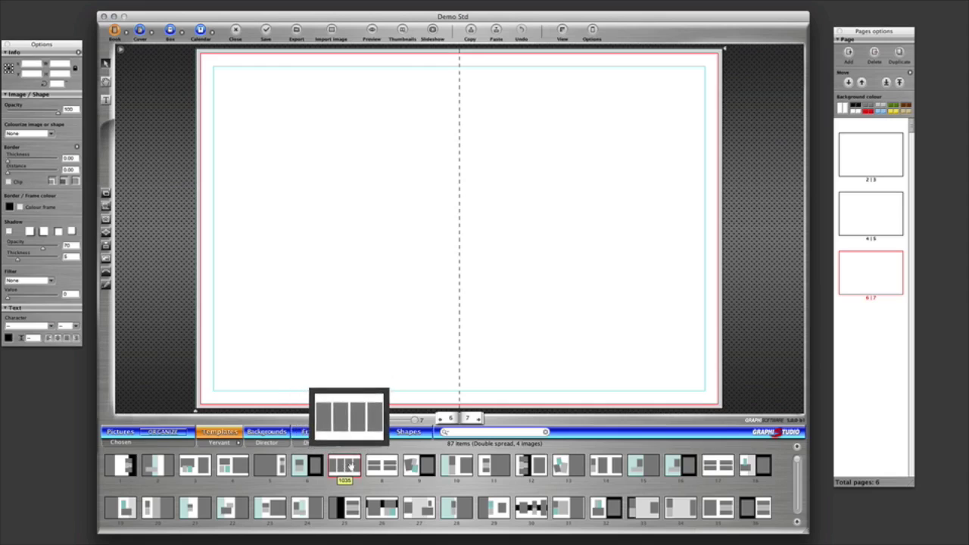
drag(348, 467, 379, 266)
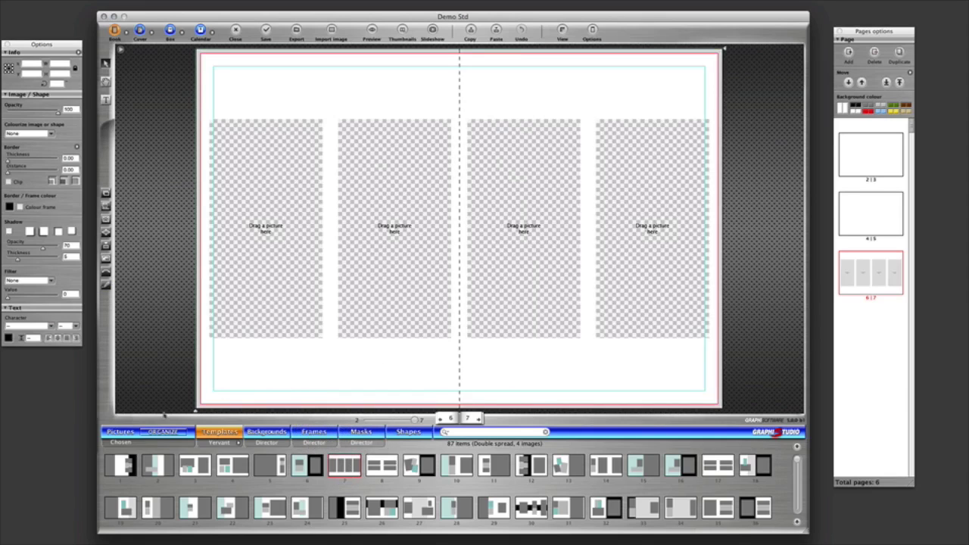
- Fill the four frames on spread 6–7 with photos, including IMG_2797, the staircase and red-haired portrait
click(120, 431)
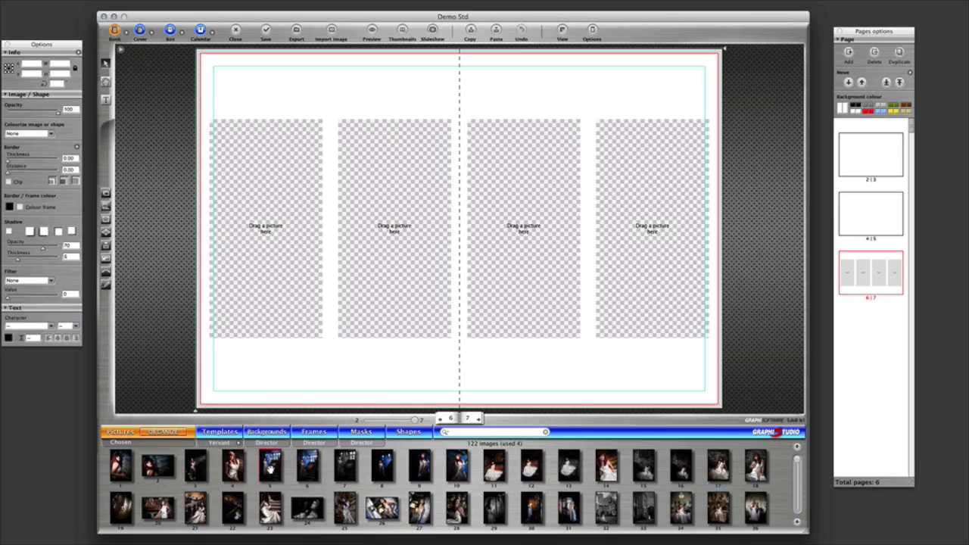
mouse_move(233, 469)
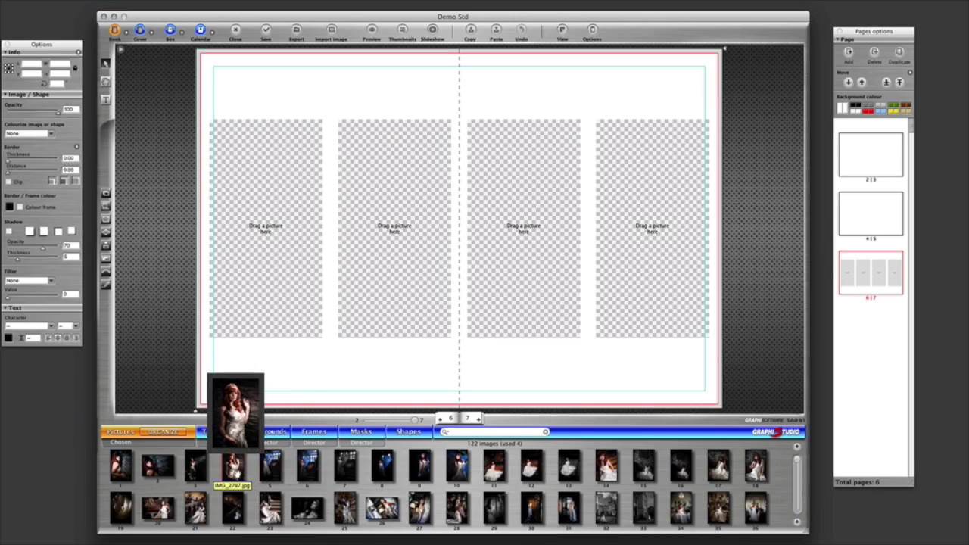
drag(233, 469, 263, 227)
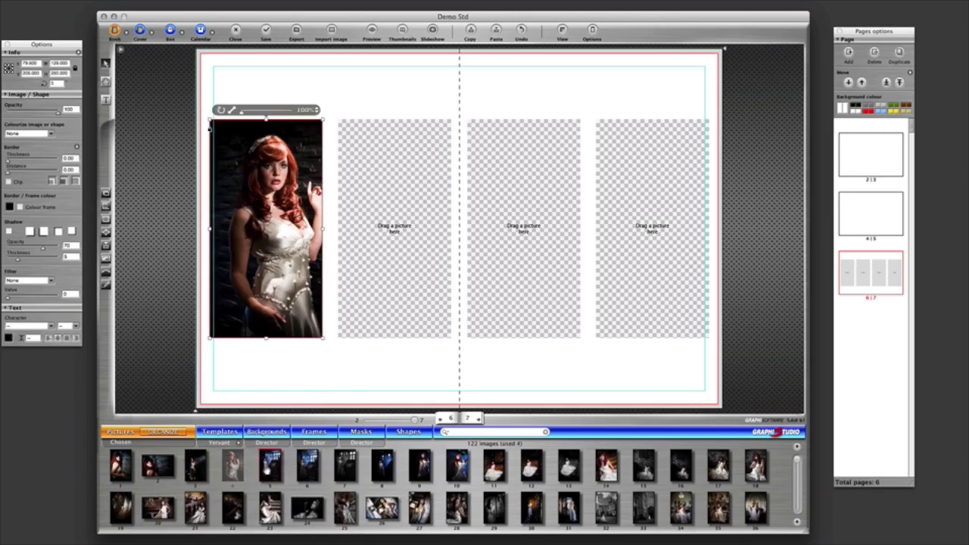
drag(270, 465, 367, 241)
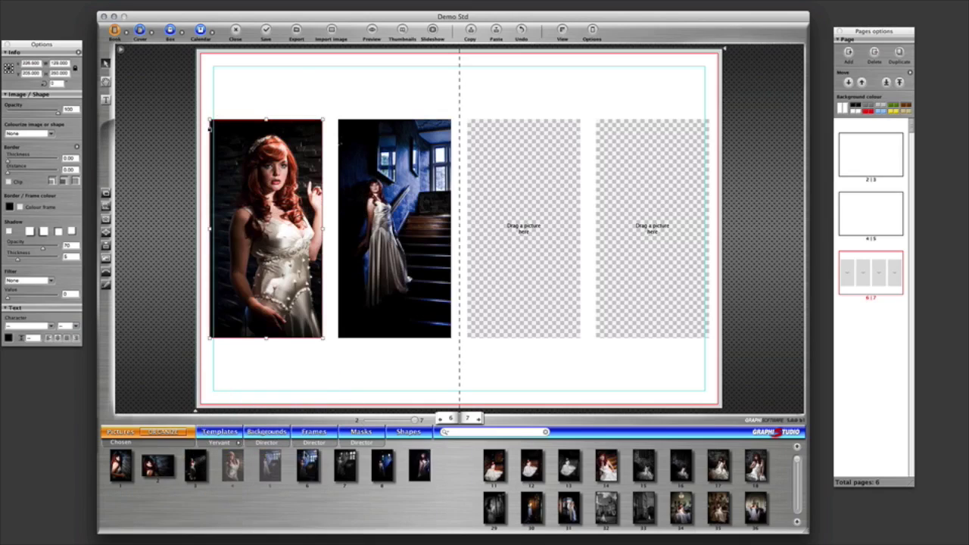
mouse_move(362, 468)
drag(382, 466, 522, 236)
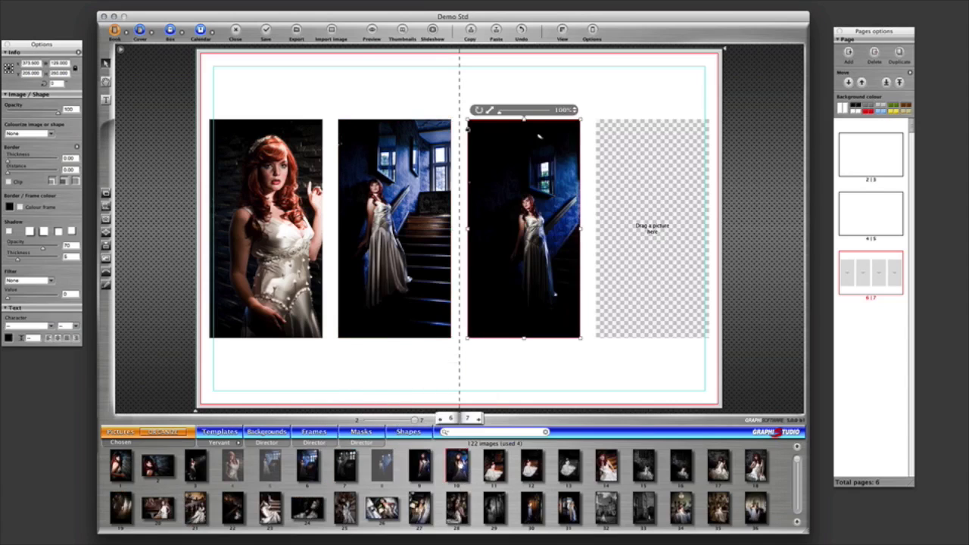
drag(456, 465, 635, 223)
click(601, 286)
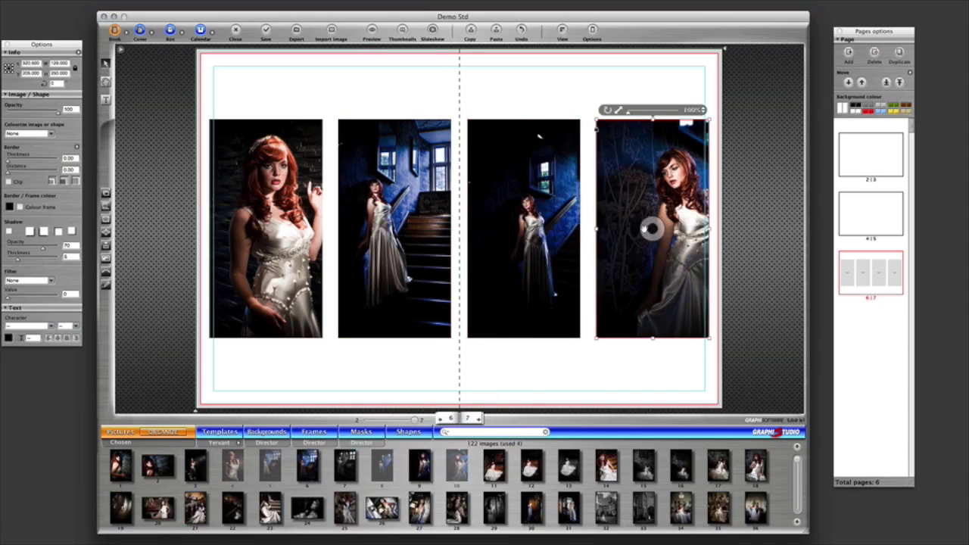
- Pan the fourth, third, second and first photos so the woman sits centred in each frame
drag(651, 229, 619, 229)
click(522, 227)
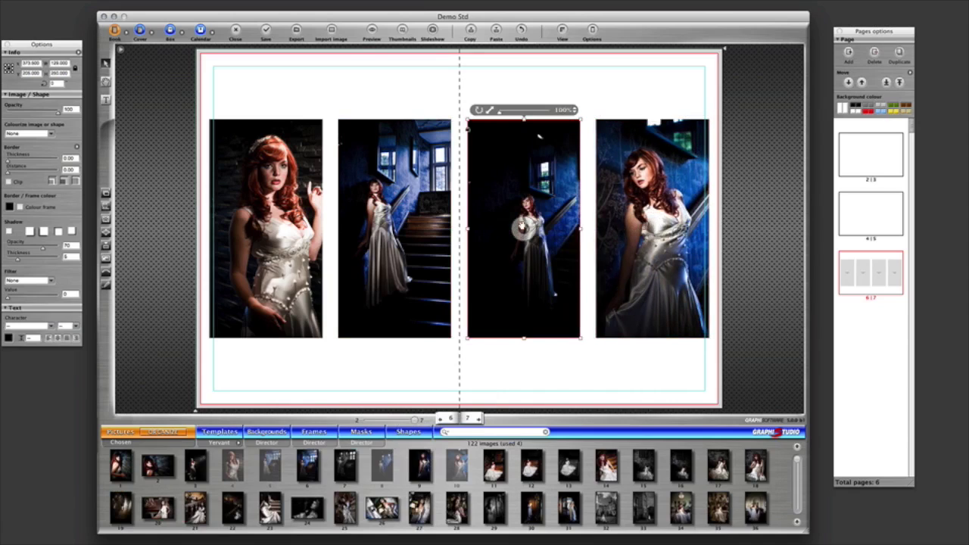
drag(508, 226, 372, 227)
click(394, 227)
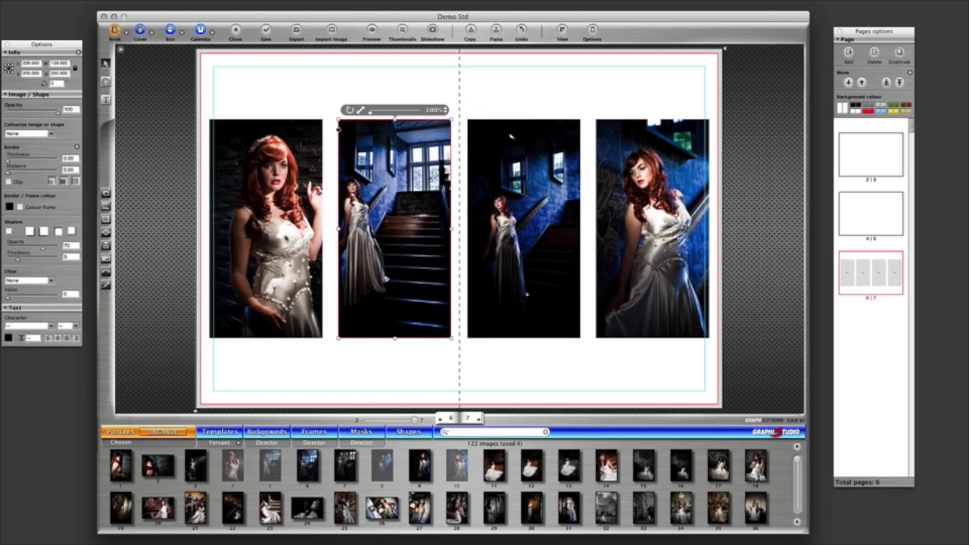
click(265, 228)
drag(265, 229, 246, 228)
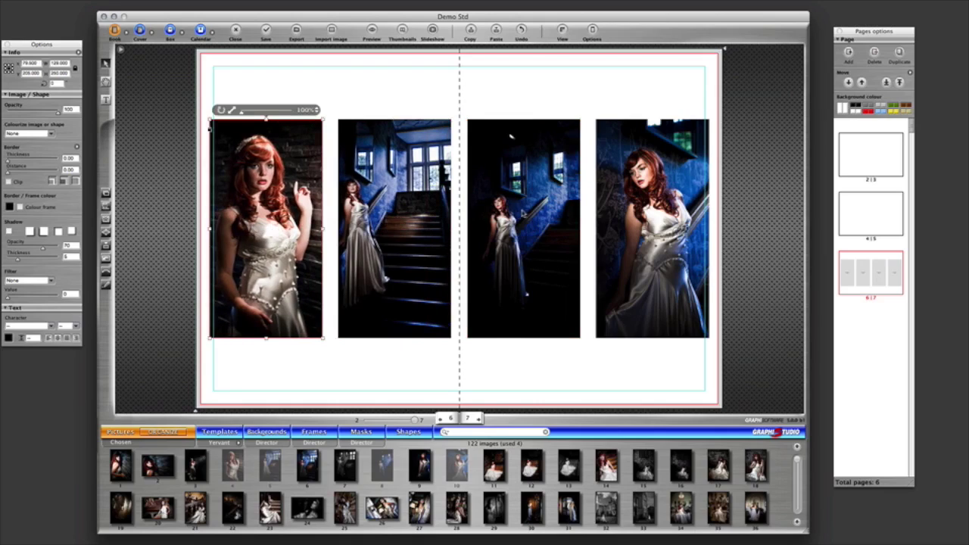
- Zoom the third photo to about 180% and reposition it within its frame
click(524, 223)
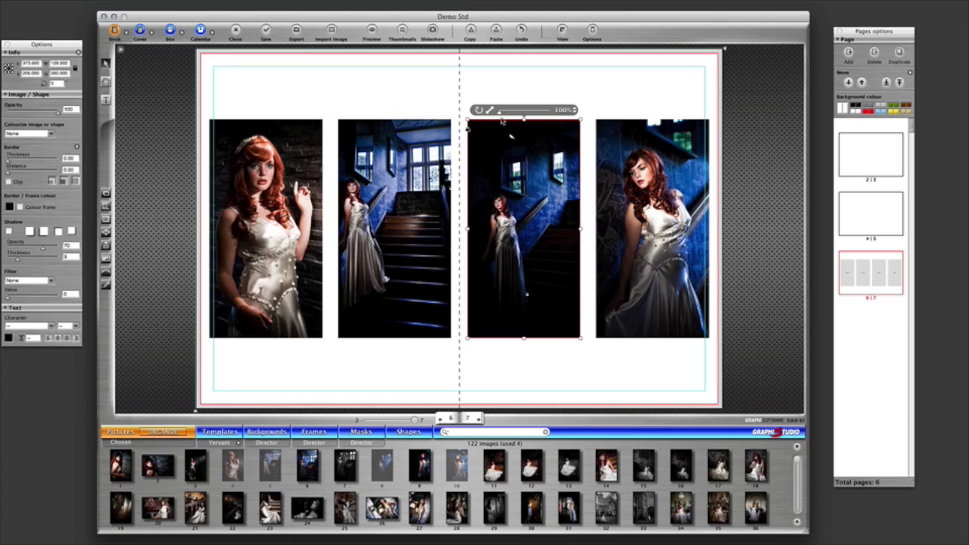
drag(501, 112, 508, 112)
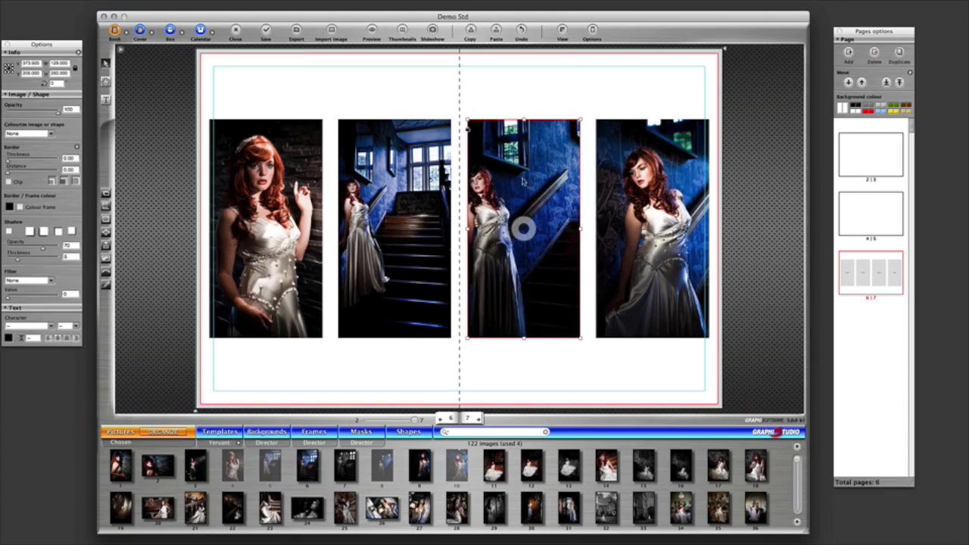
drag(528, 223, 558, 195)
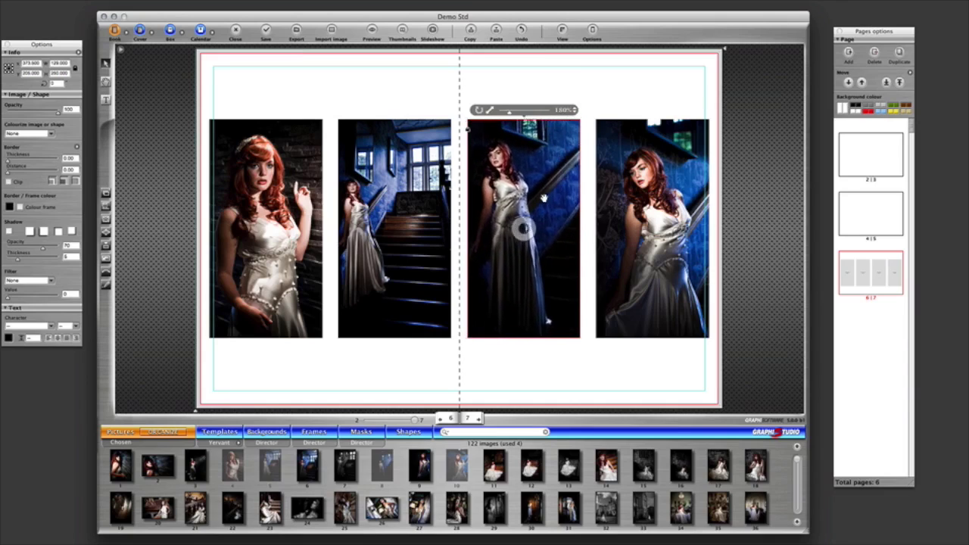
drag(543, 199, 539, 193)
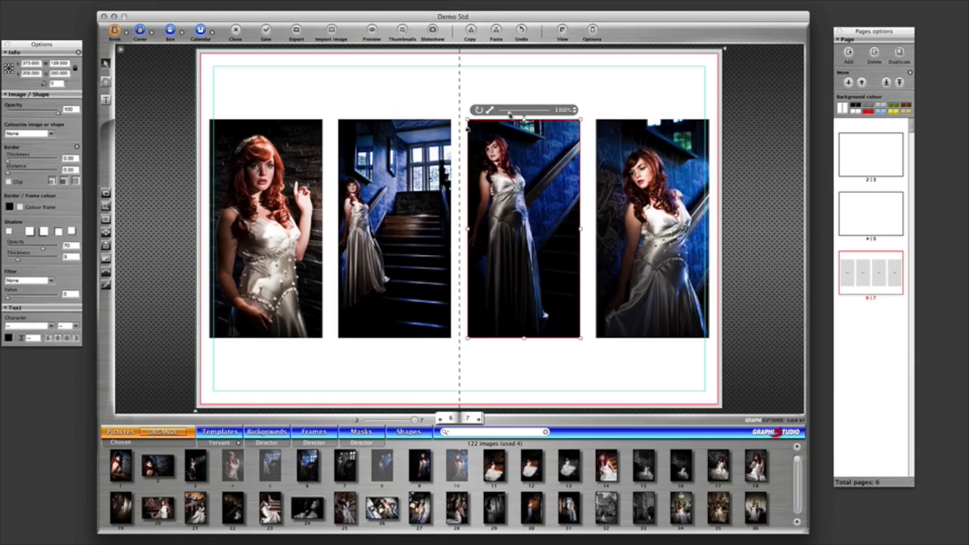
drag(510, 114, 525, 113)
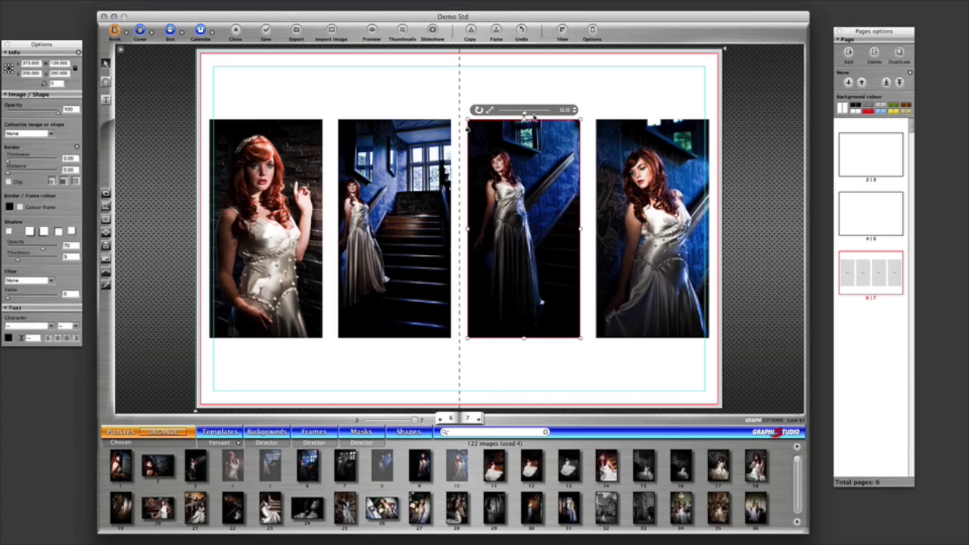
drag(523, 114, 524, 114)
- On spread 4|5, apply the Double spread template with 21 images
click(871, 212)
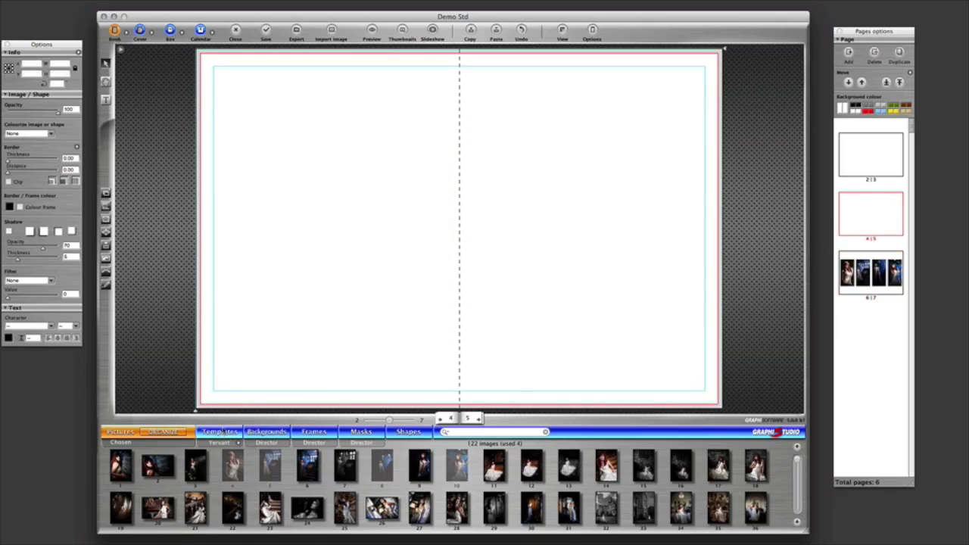
click(219, 431)
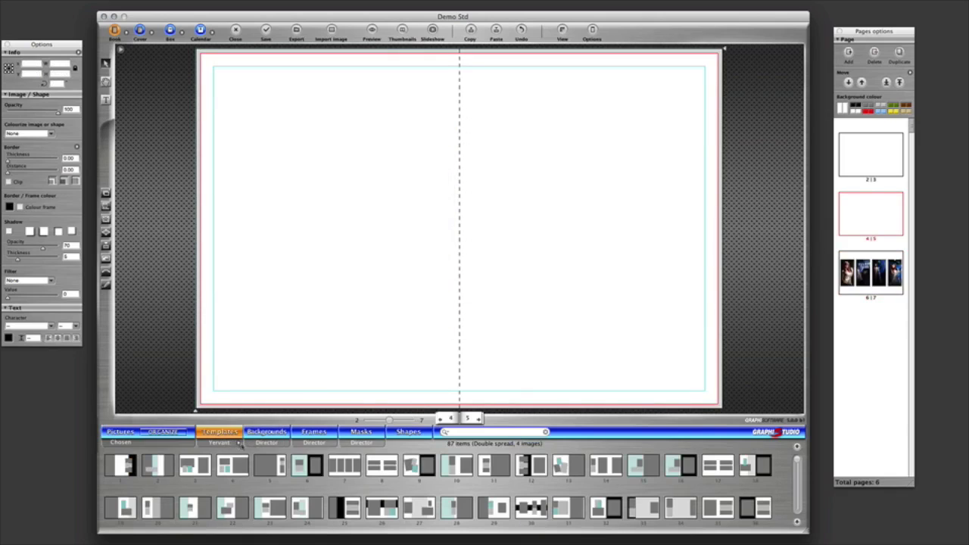
click(249, 444)
mouse_move(271, 460)
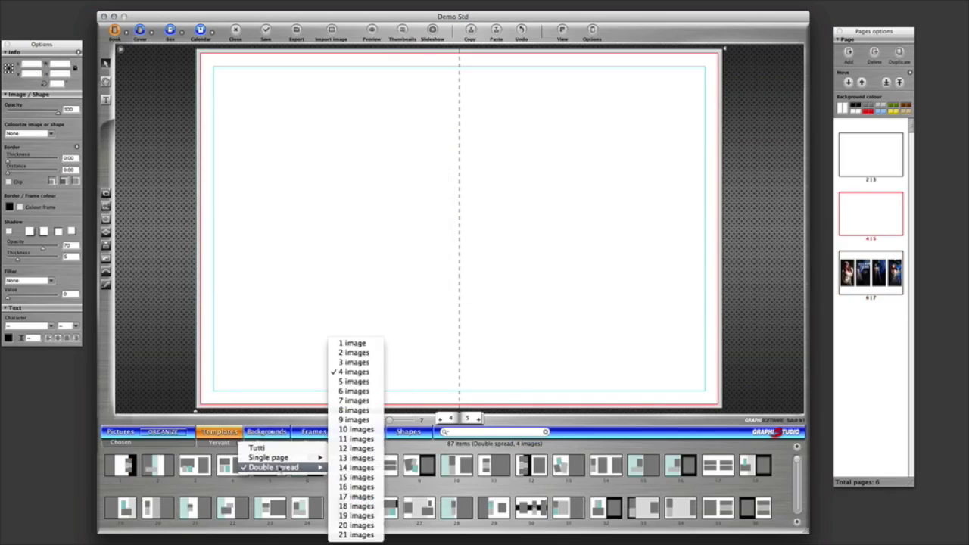
click(364, 535)
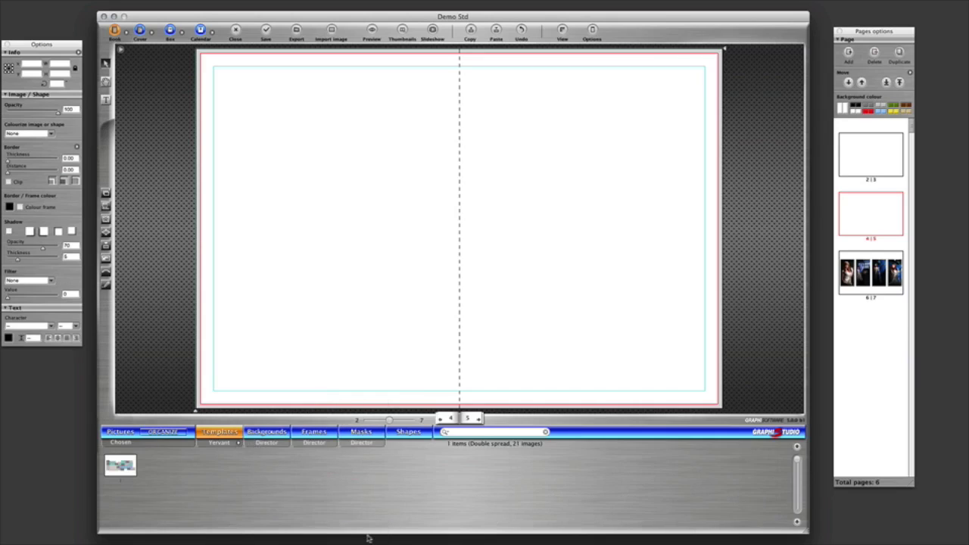
click(120, 465)
drag(120, 465, 399, 272)
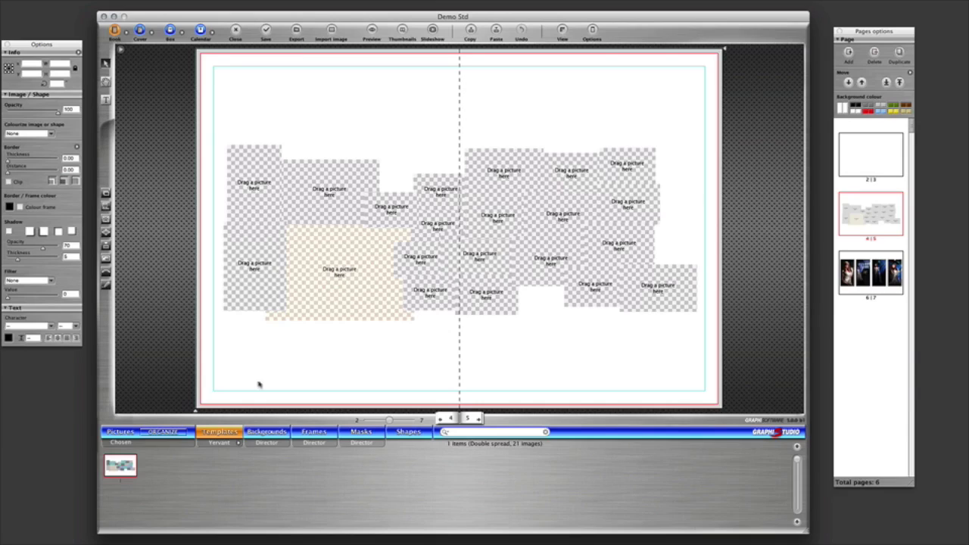
click(237, 444)
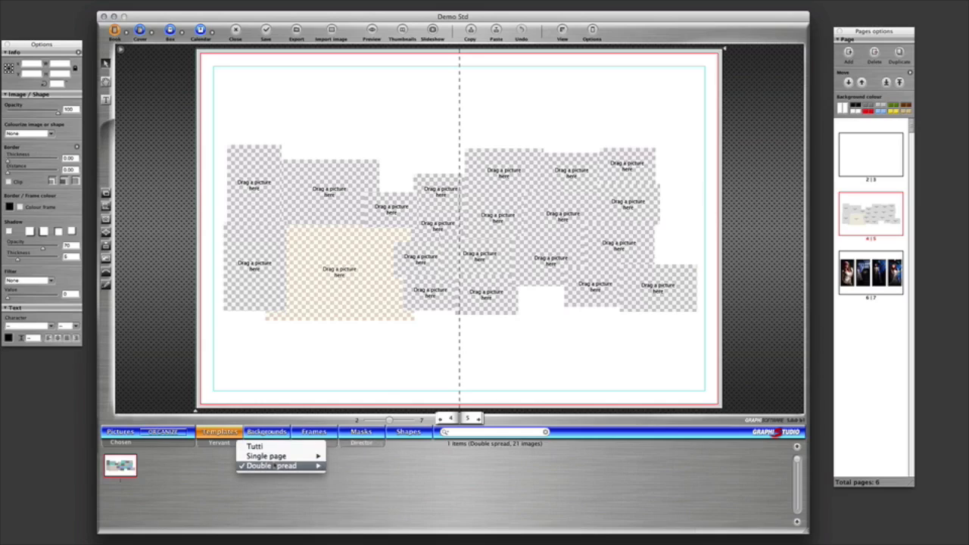
- Replace spread 4|5's layout with an eight-image double-spread template
mouse_move(275, 467)
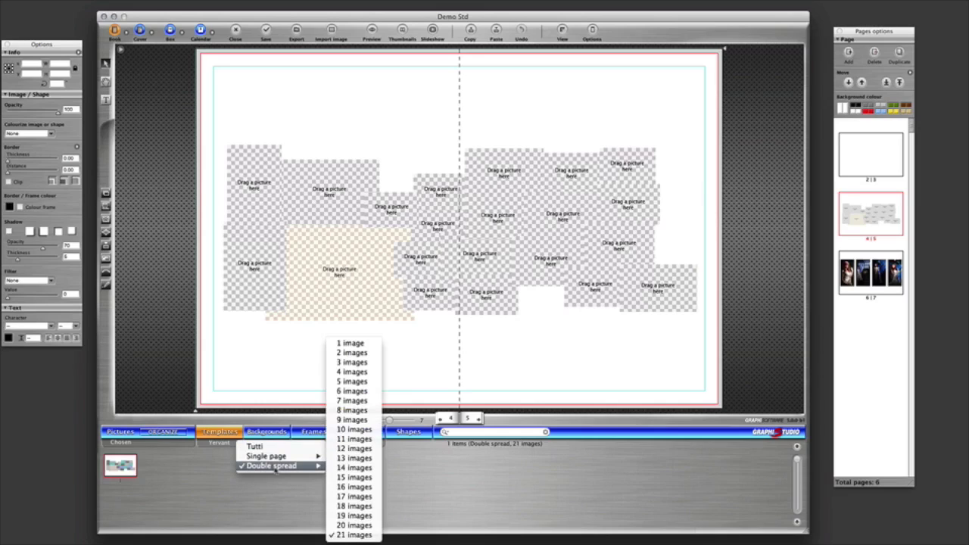
click(363, 409)
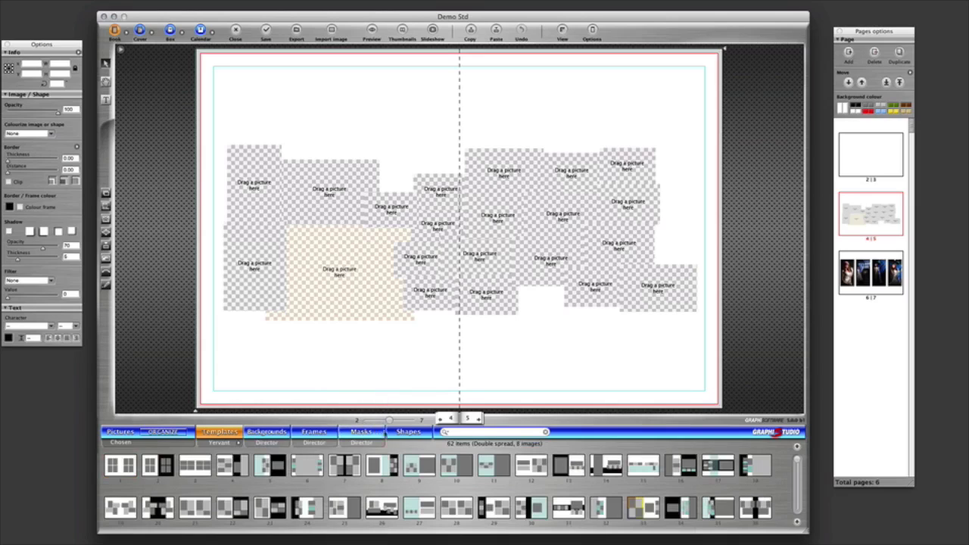
mouse_move(490, 462)
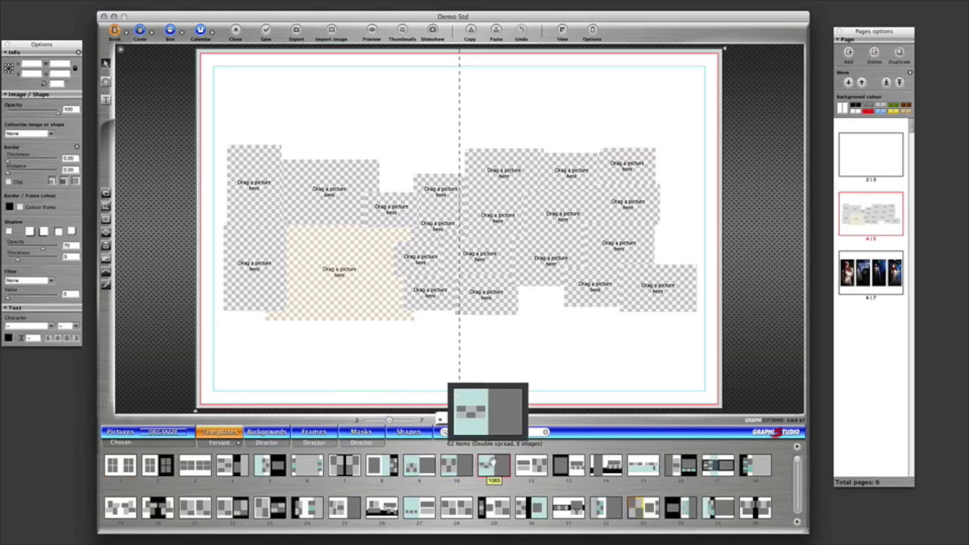
drag(569, 464, 484, 280)
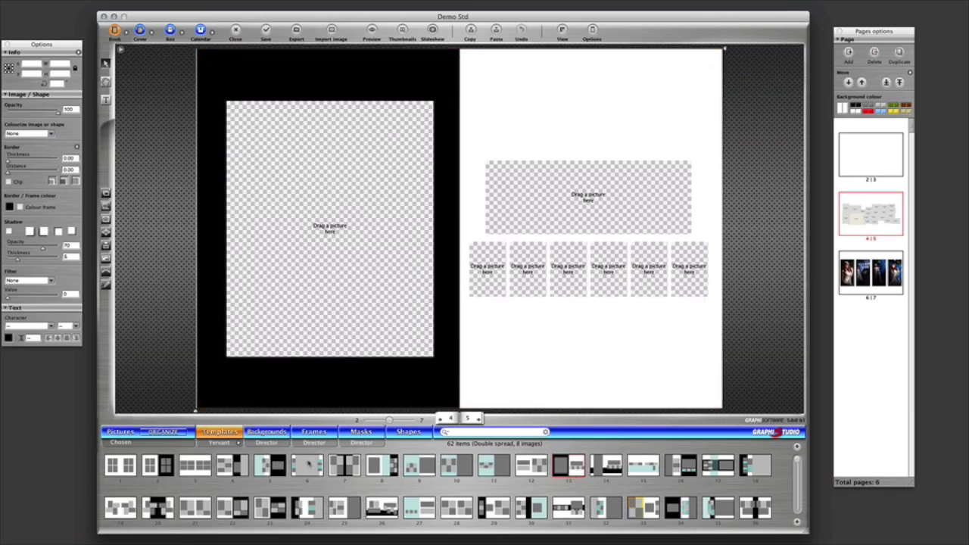
drag(308, 464, 320, 430)
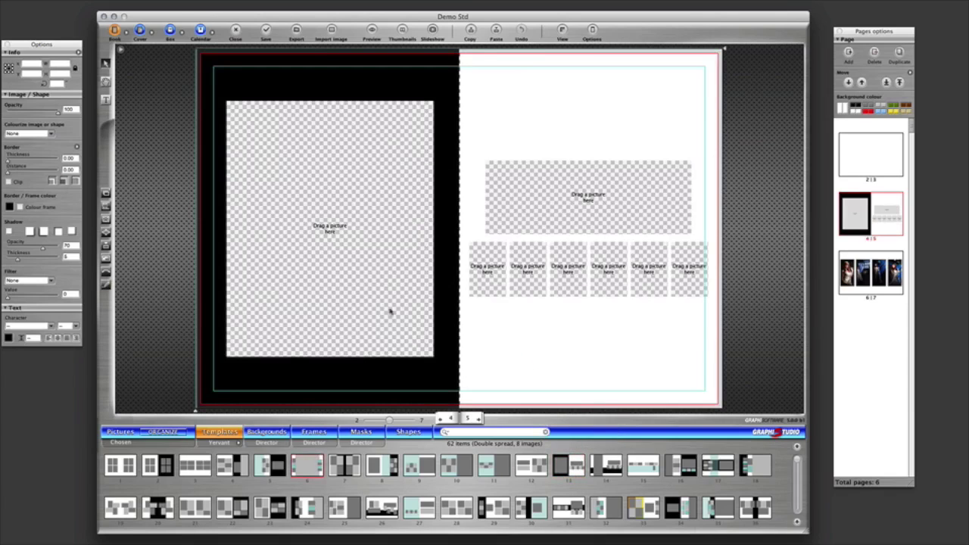
click(121, 464)
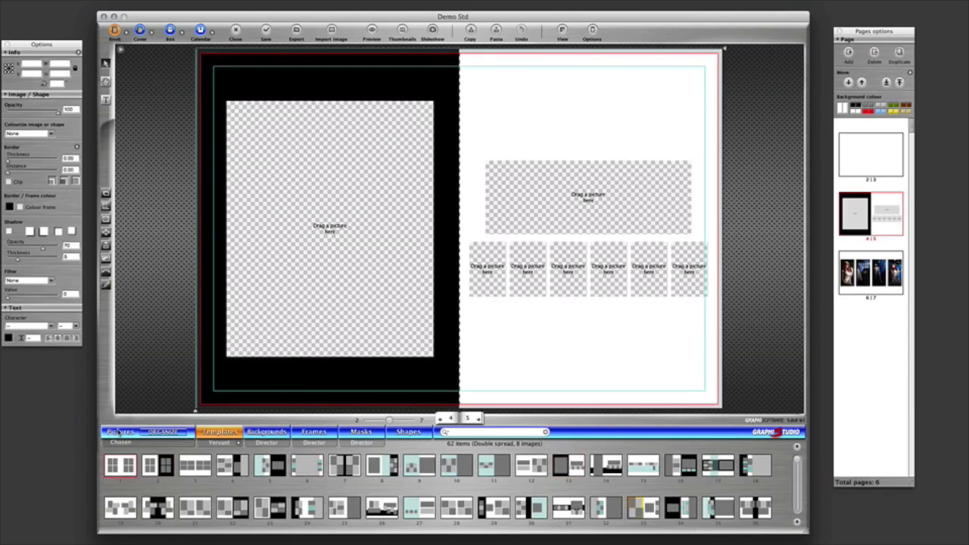
click(119, 432)
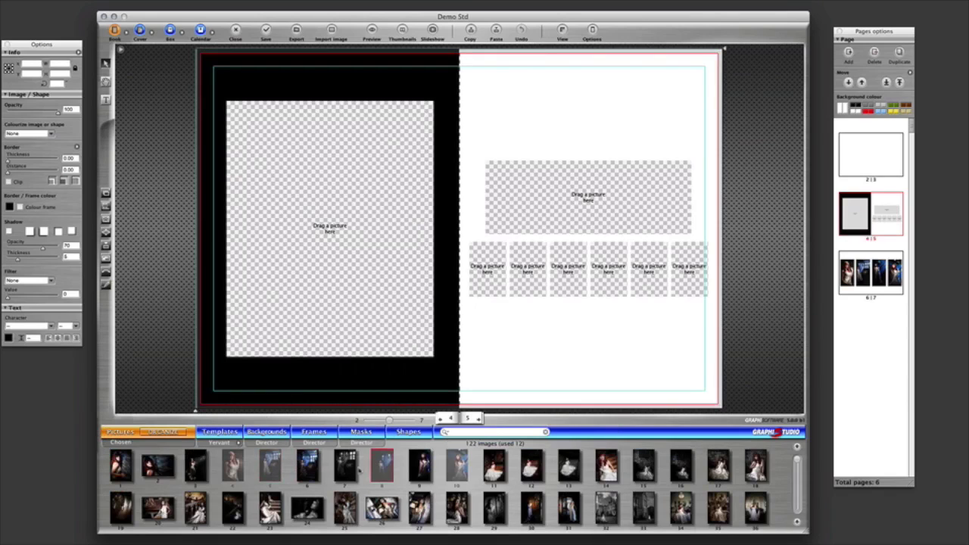
- Place the stairway photo on the left page and the black-and-white portrait in the wide right frame
mouse_move(346, 467)
drag(347, 467, 296, 272)
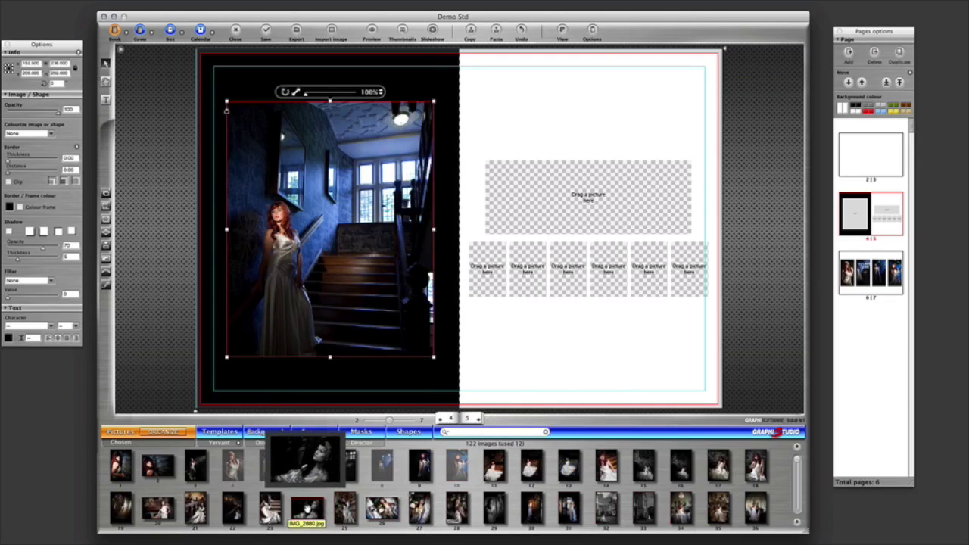
drag(307, 507, 603, 189)
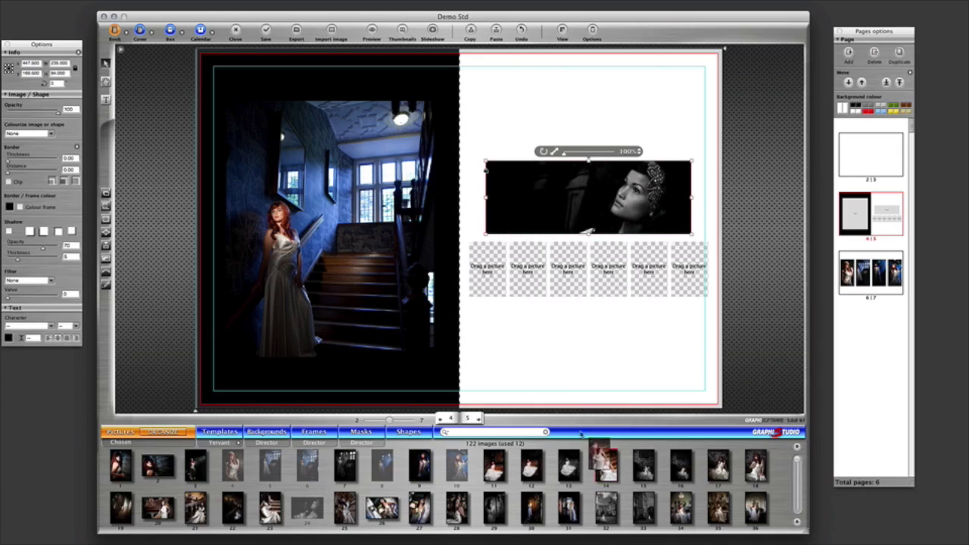
- Fill the six small frames on the right page with photos, including photo 30
drag(606, 464, 488, 265)
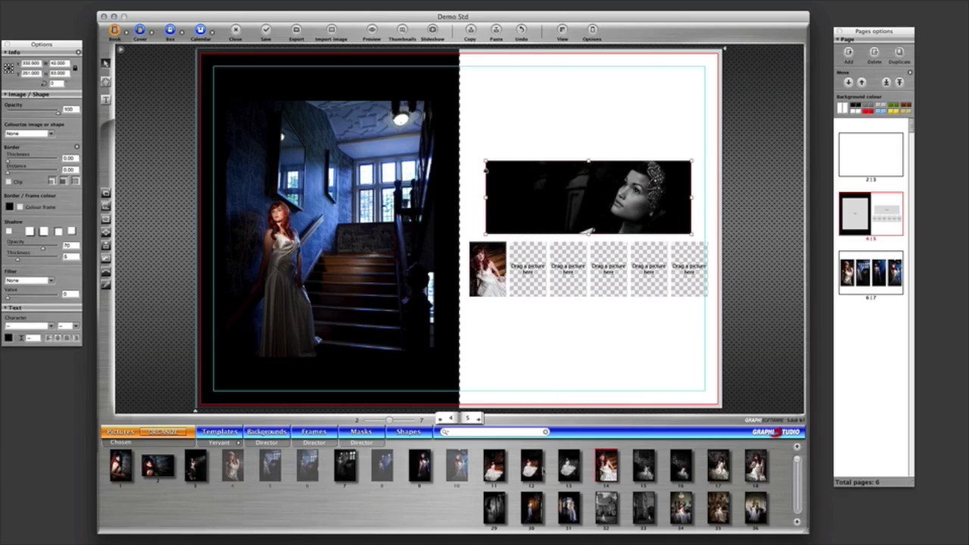
drag(569, 465, 527, 266)
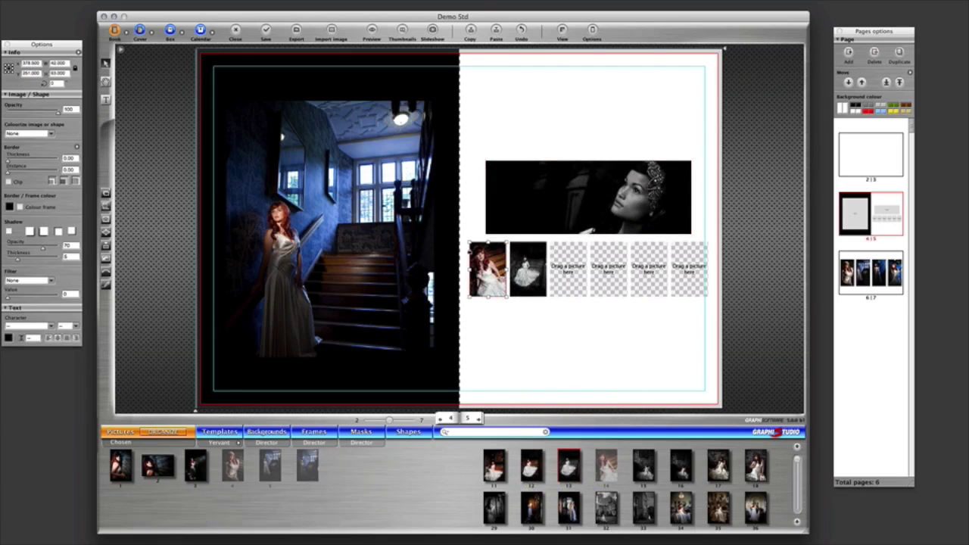
drag(531, 507, 568, 267)
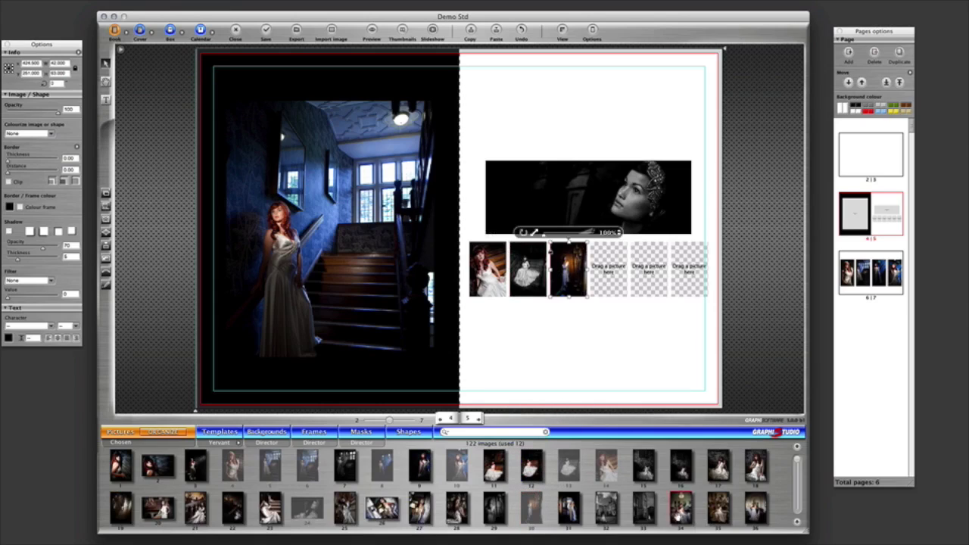
drag(680, 507, 607, 267)
drag(718, 507, 649, 269)
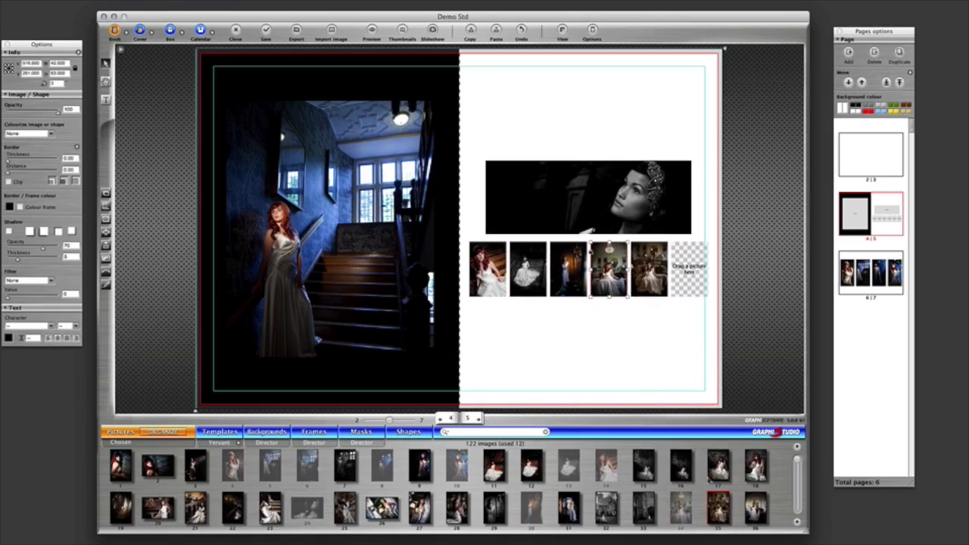
drag(755, 507, 687, 265)
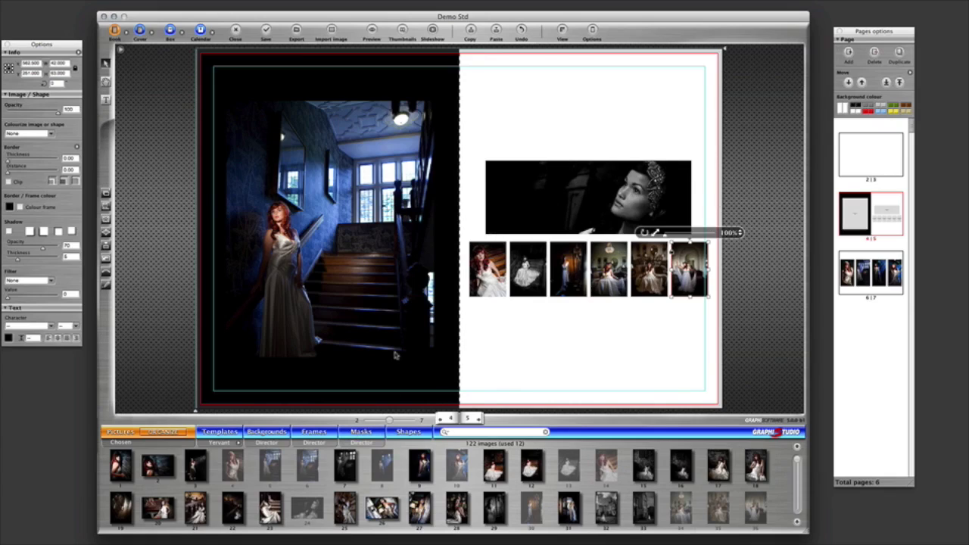
- Stretch the black-and-white portrait's frame upward twice and reposition the woman inside it
click(590, 199)
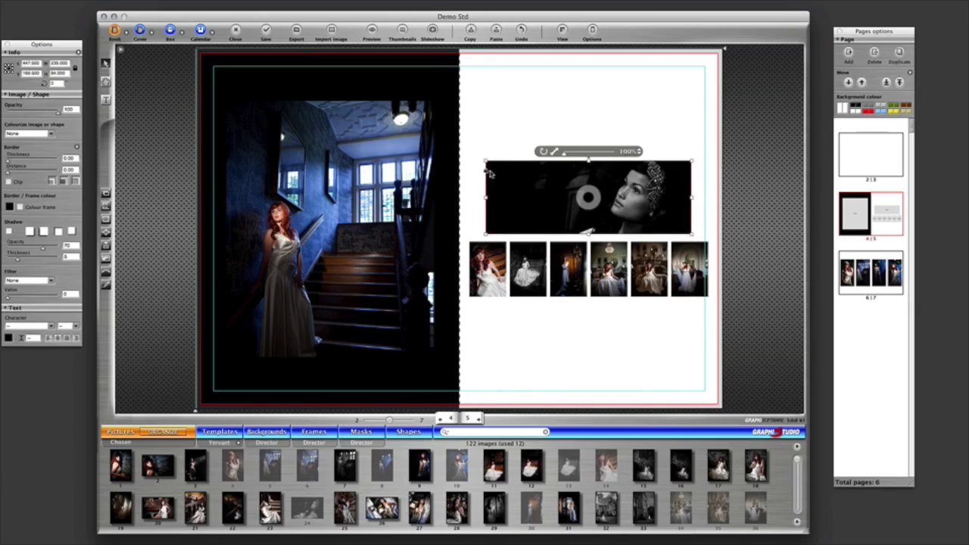
click(490, 267)
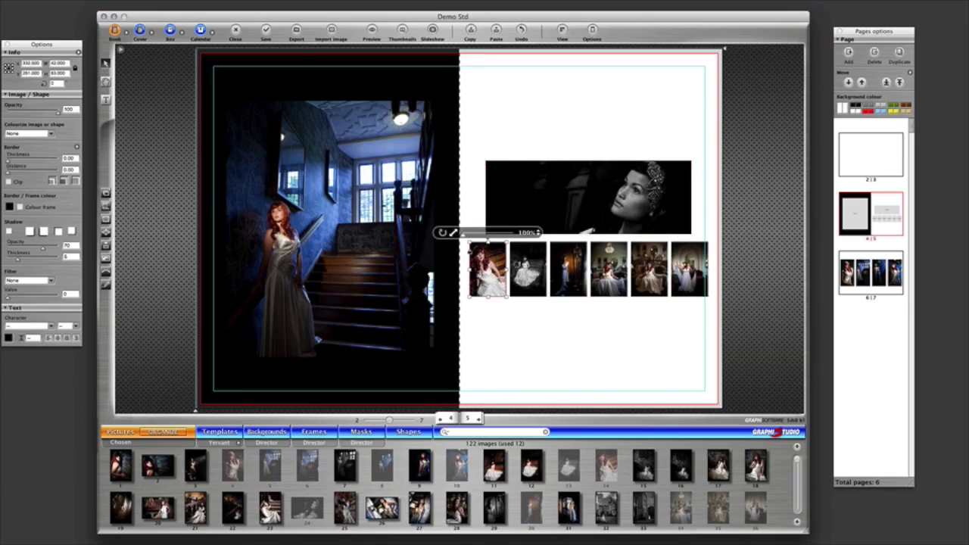
click(487, 173)
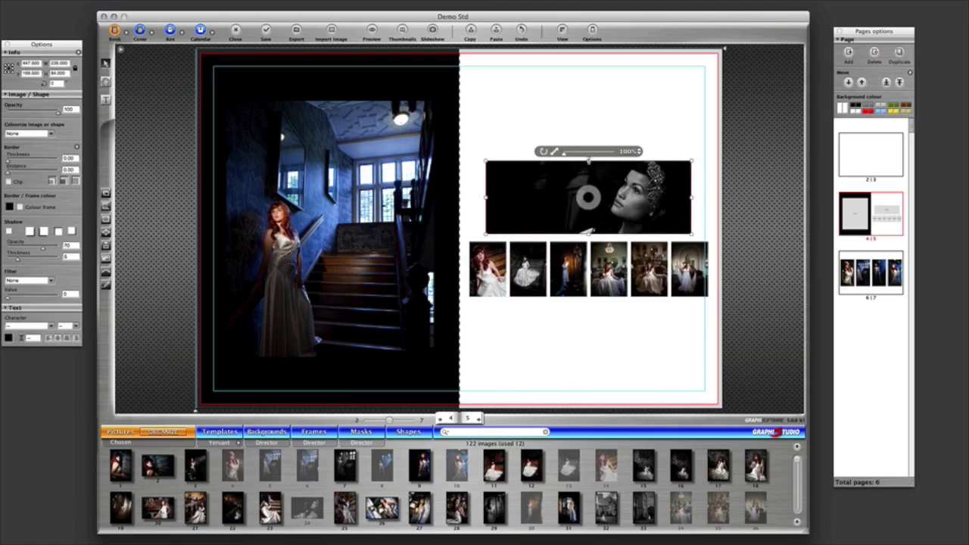
drag(589, 159, 588, 104)
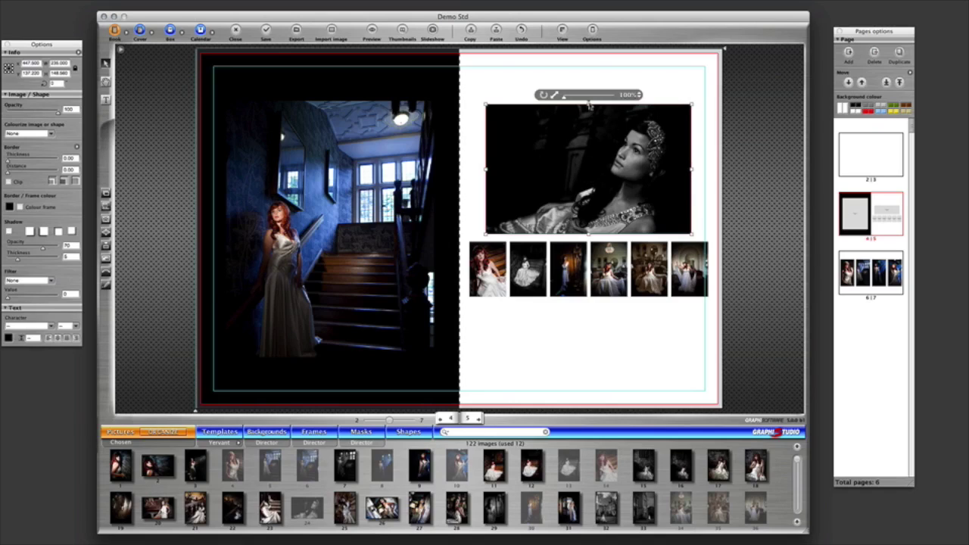
drag(588, 106, 588, 75)
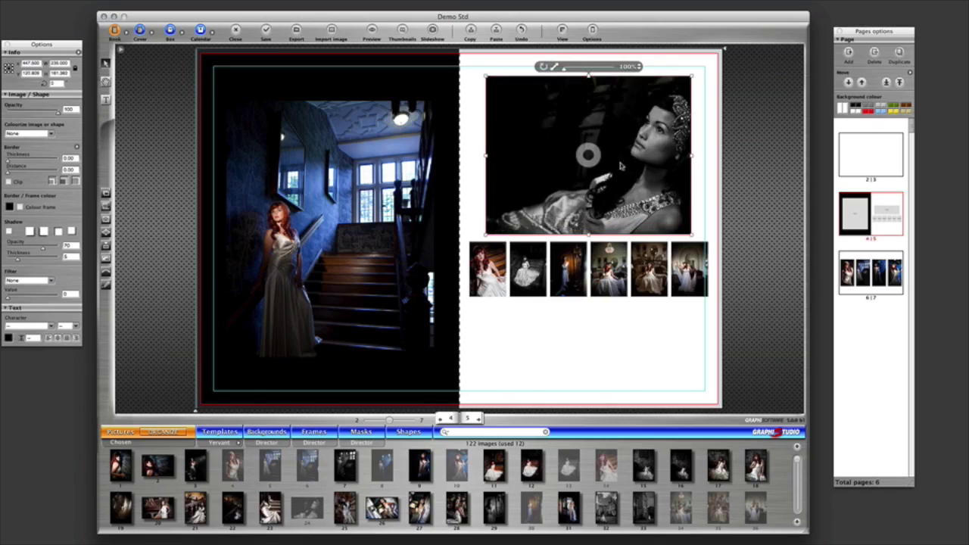
drag(588, 152, 566, 149)
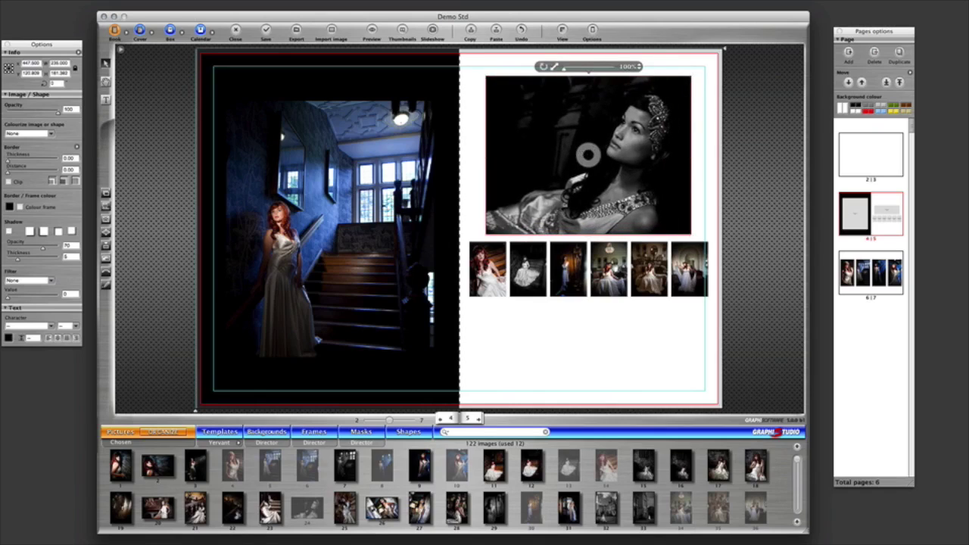
click(561, 364)
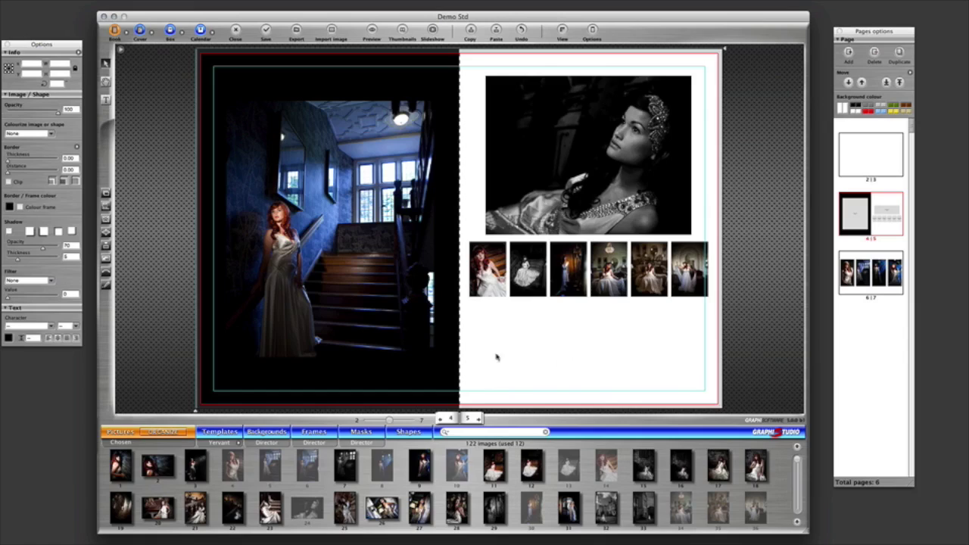
- Delete the third and fifth small photos from the right page's row
click(566, 274)
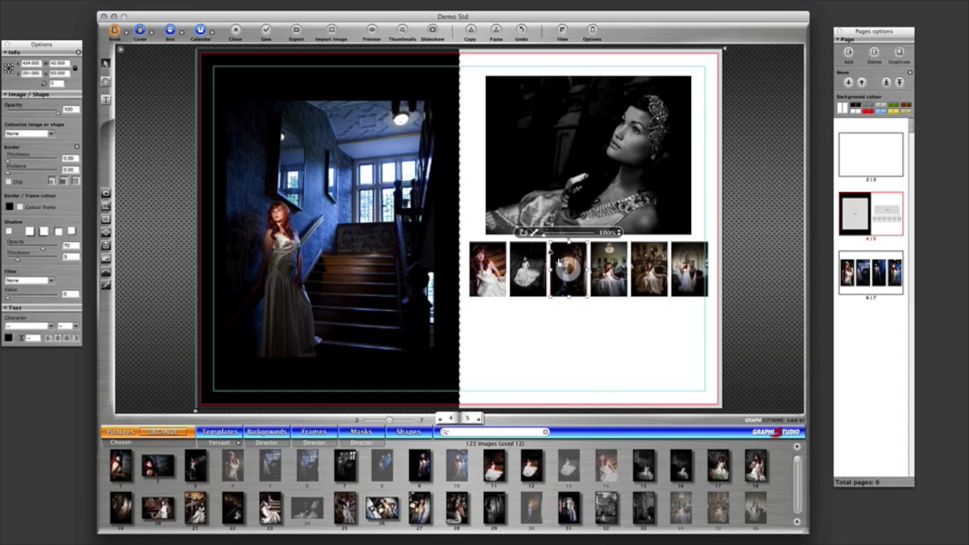
drag(568, 266, 568, 333)
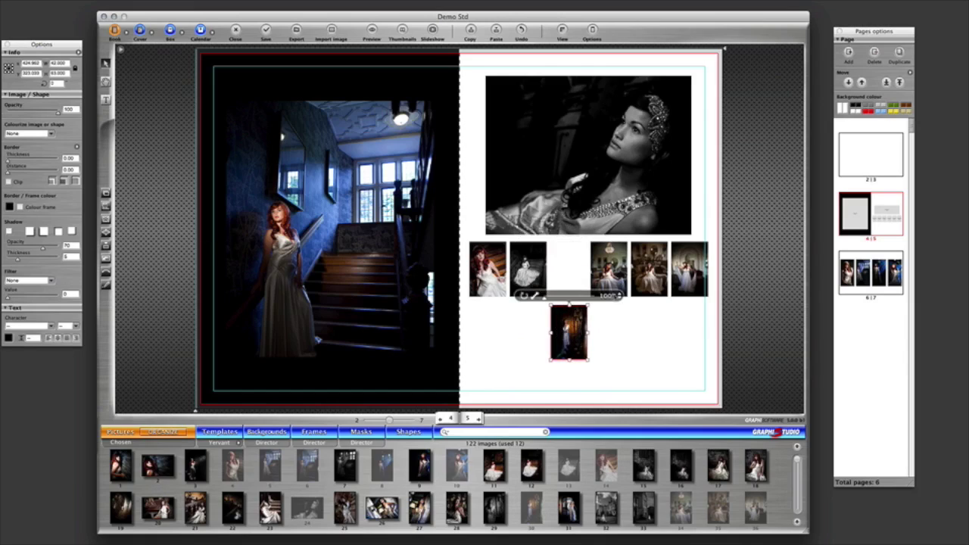
key(Delete)
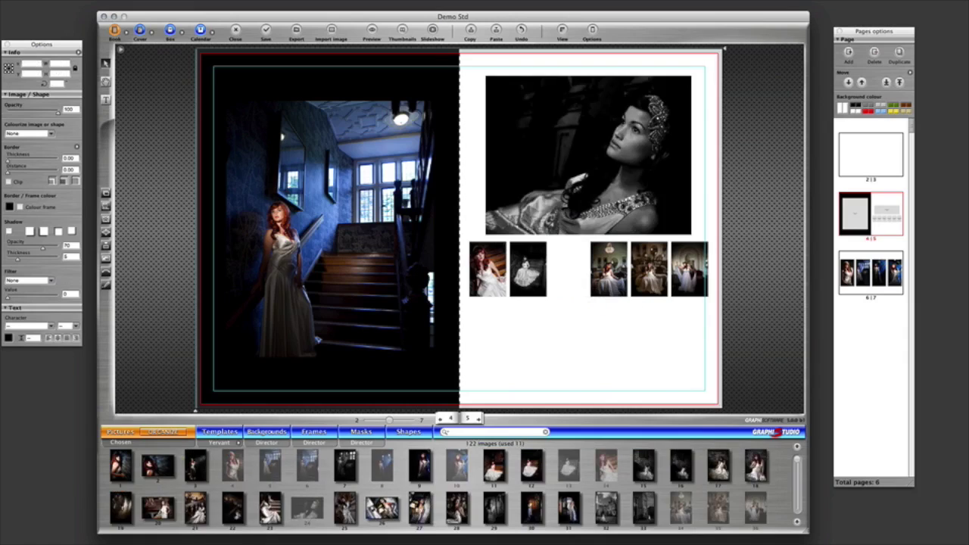
click(636, 261)
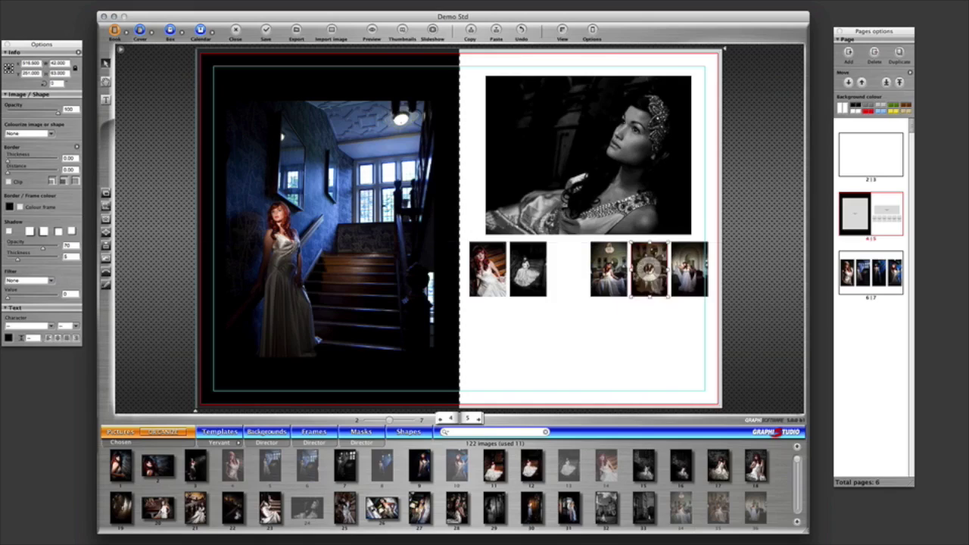
drag(636, 277, 584, 351)
key(Delete)
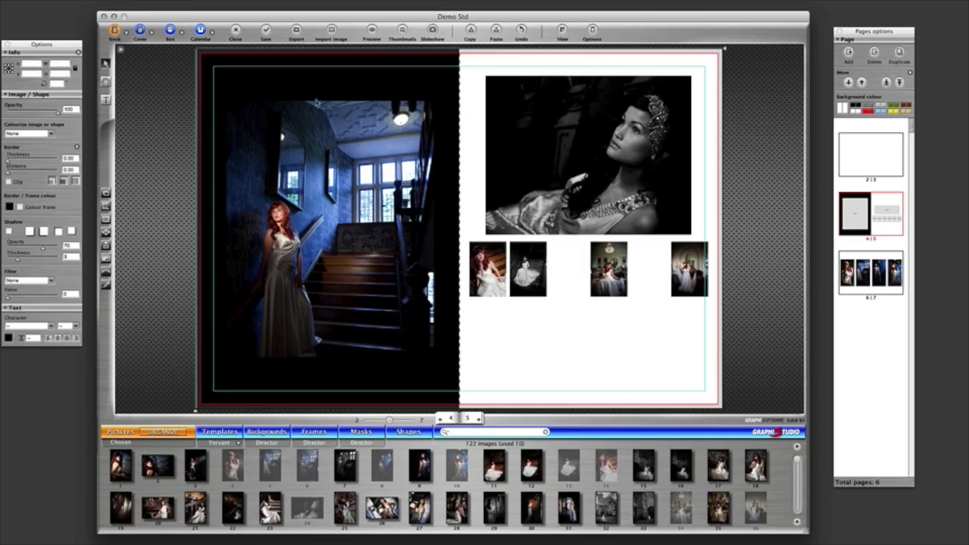
- Nudge the staircase photo and delete the black background box on the left page
click(325, 227)
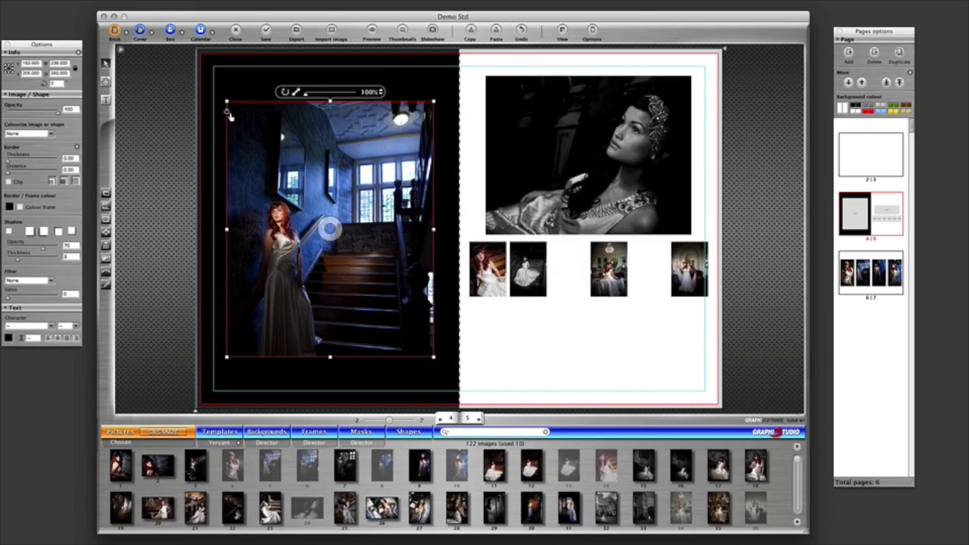
drag(268, 138, 259, 141)
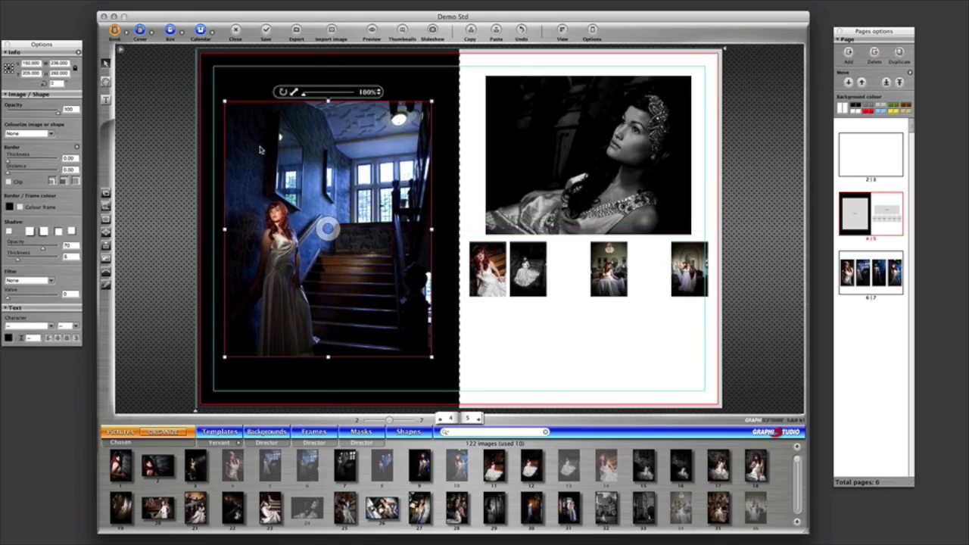
click(413, 87)
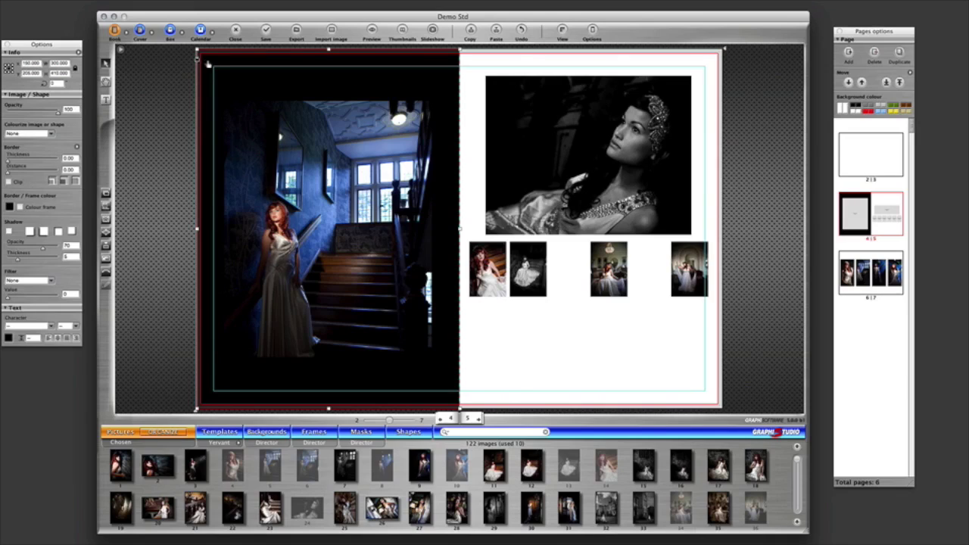
drag(277, 59, 256, 69)
key(Delete)
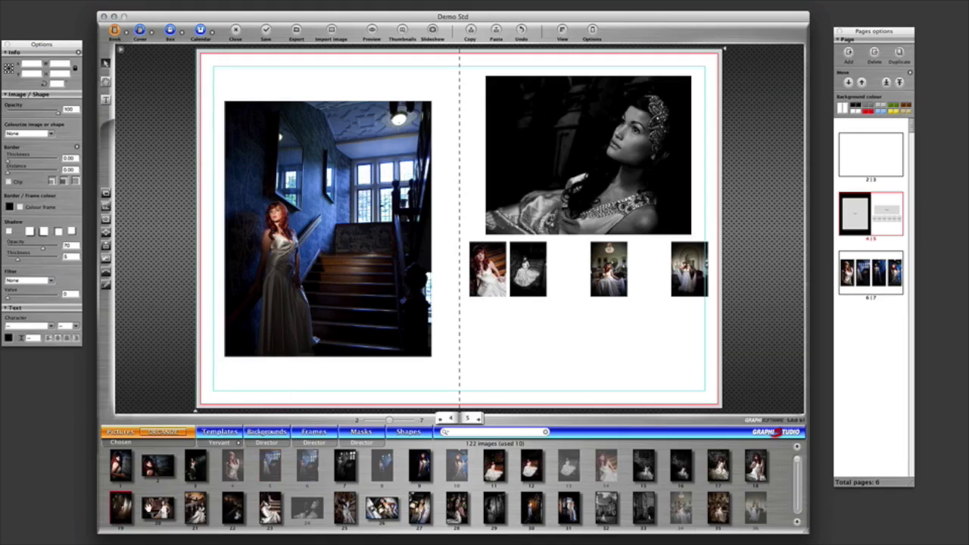
mouse_move(317, 511)
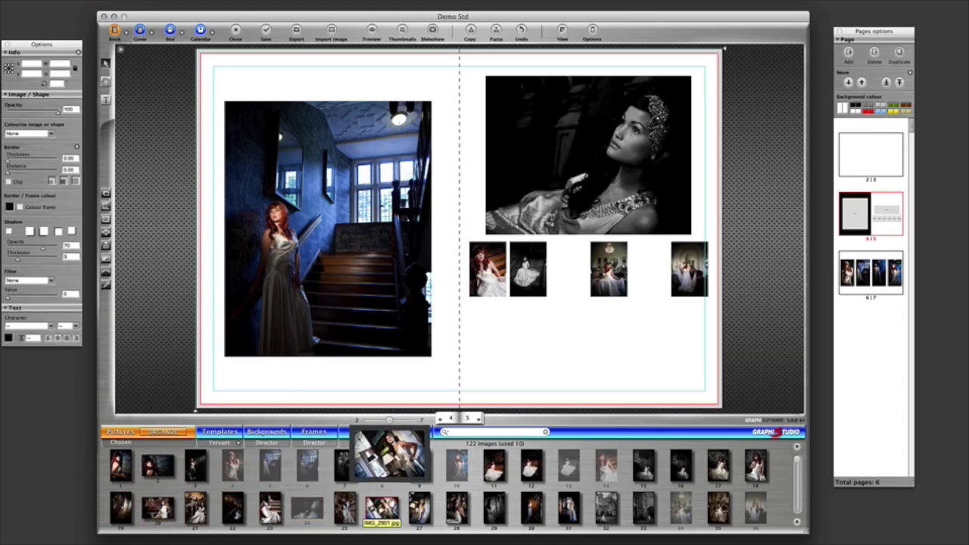
- Place photo 26 across the whole double spread as a black-and-white background at 41% opacity
drag(381, 507, 504, 351)
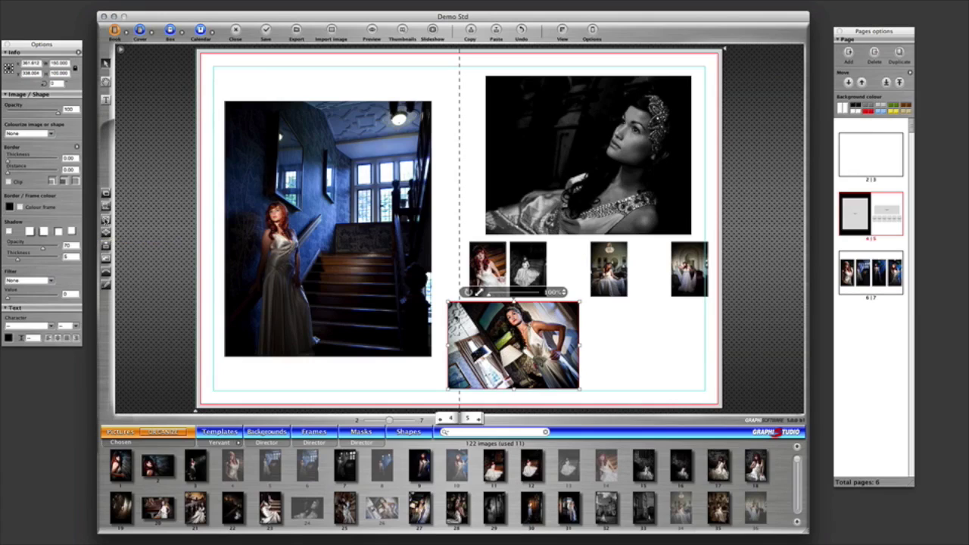
click(107, 220)
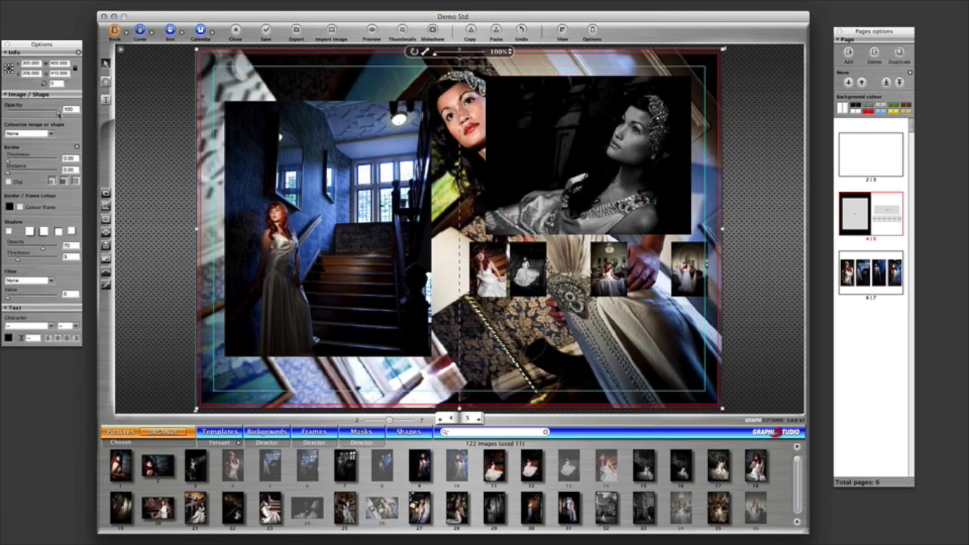
drag(59, 112, 29, 113)
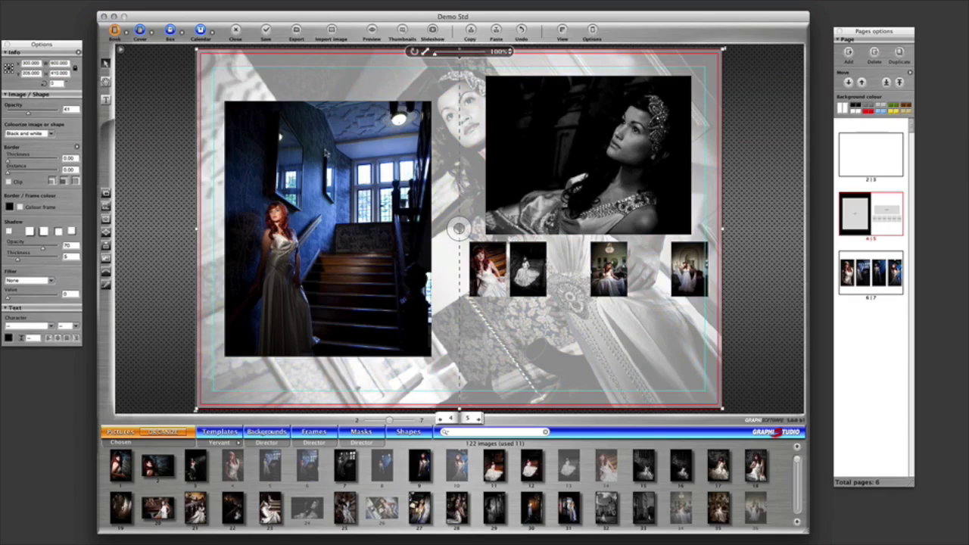
- Shrink the staircase photo from its top-left corner and move it down-left
click(325, 151)
drag(225, 101, 321, 203)
drag(370, 280, 293, 311)
- Move the black-and-white portrait to the top-left and stack the staircase photo beneath it
click(608, 114)
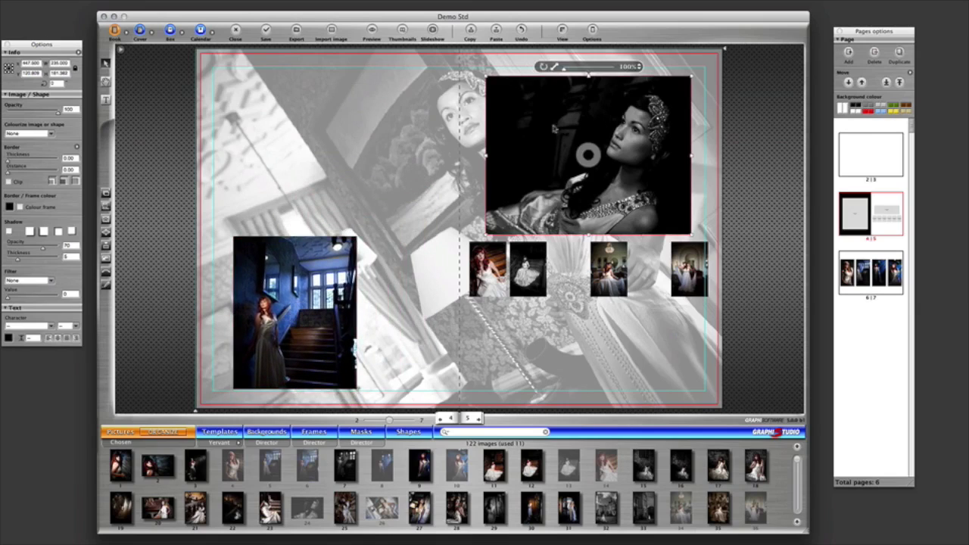
drag(557, 112, 284, 101)
drag(291, 312, 274, 320)
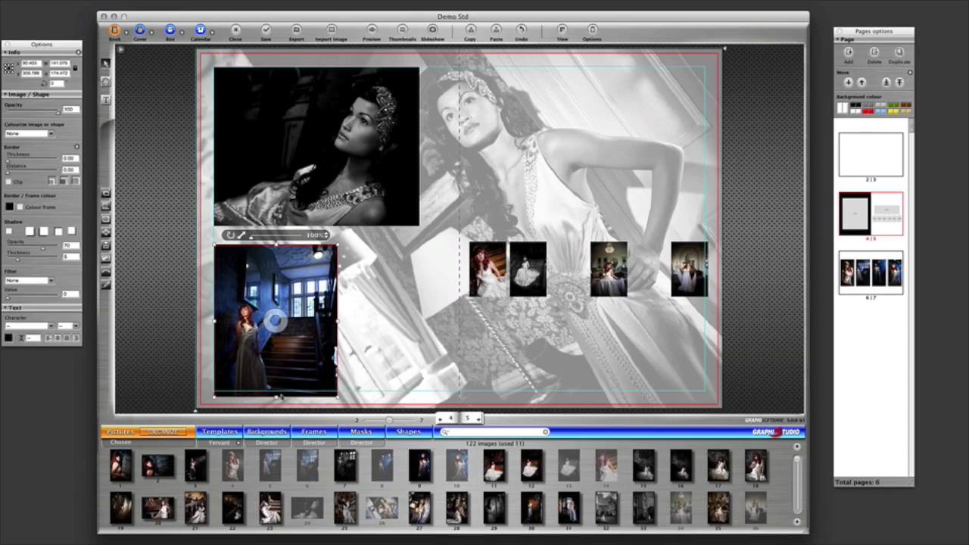
- Show the Personal template category and save the spread as template 'Yervant 5'
click(220, 431)
click(219, 443)
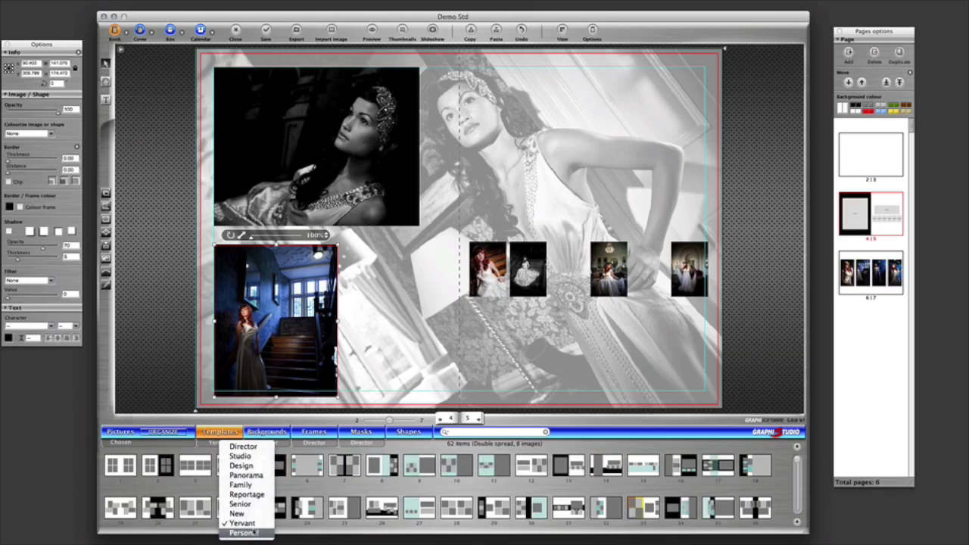
click(242, 533)
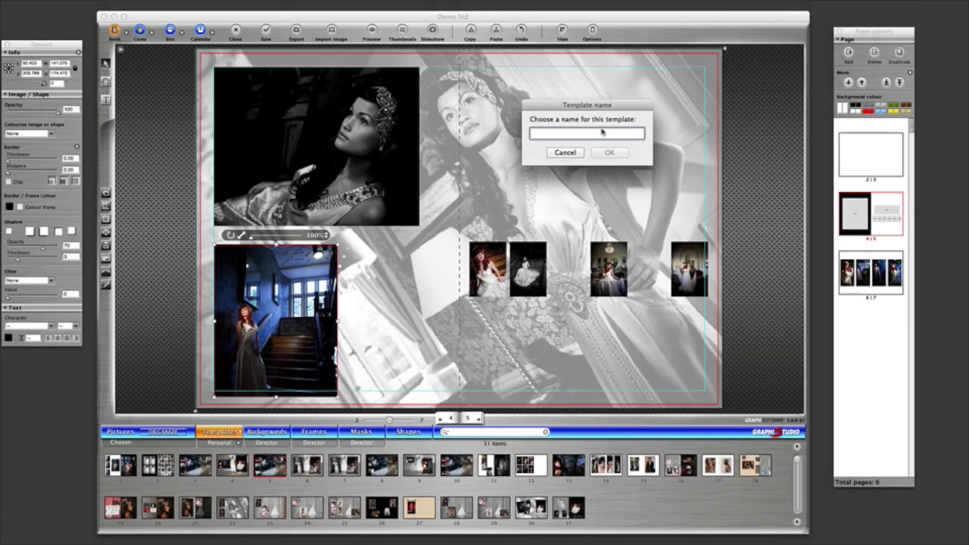
text(Yervant)
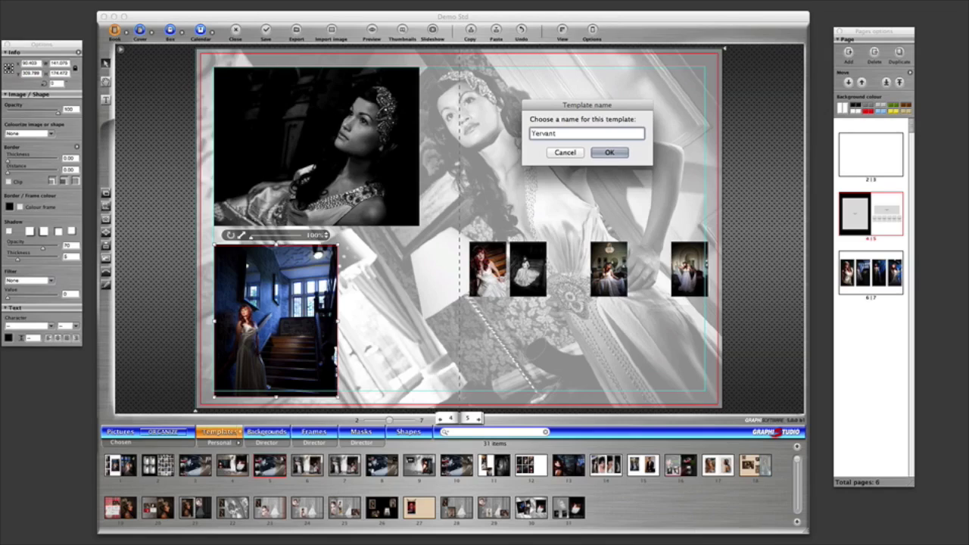
text( 5)
click(618, 154)
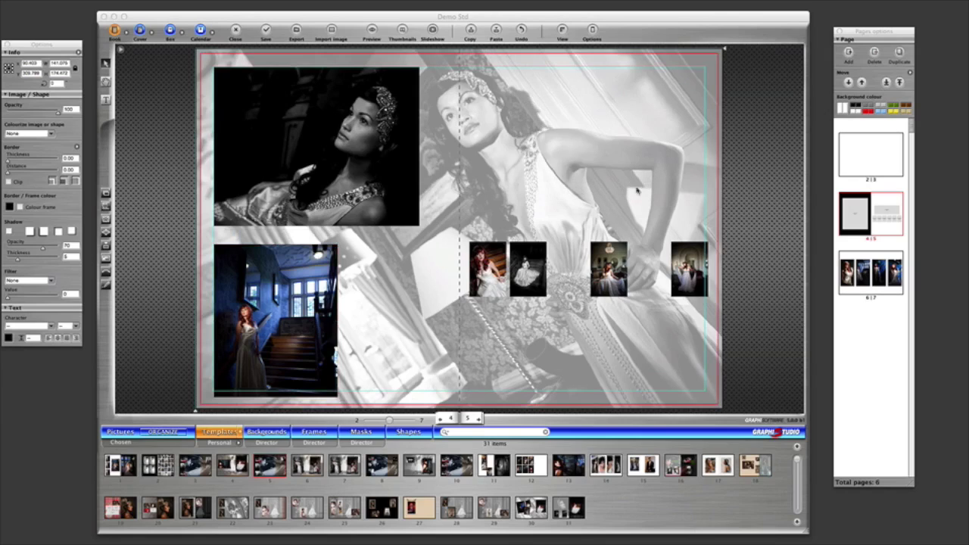
- Insert a blank 6|7 spread after 4|5 and apply the Yervant 5 template to it
mouse_move(607, 509)
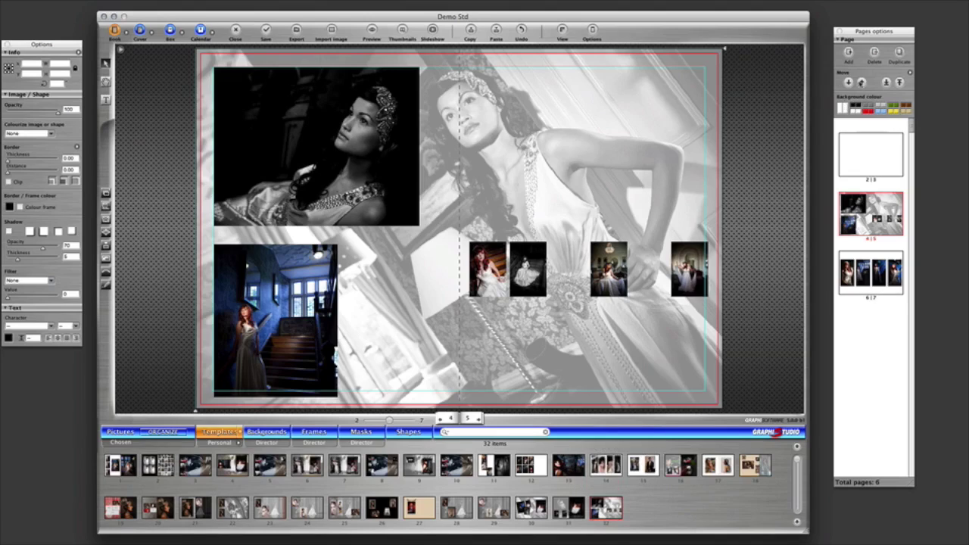
click(848, 53)
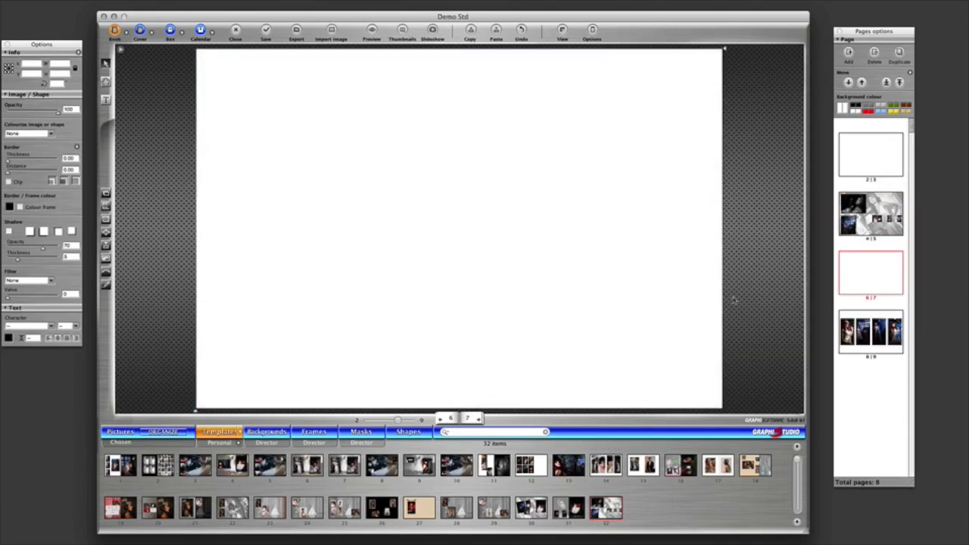
mouse_move(603, 507)
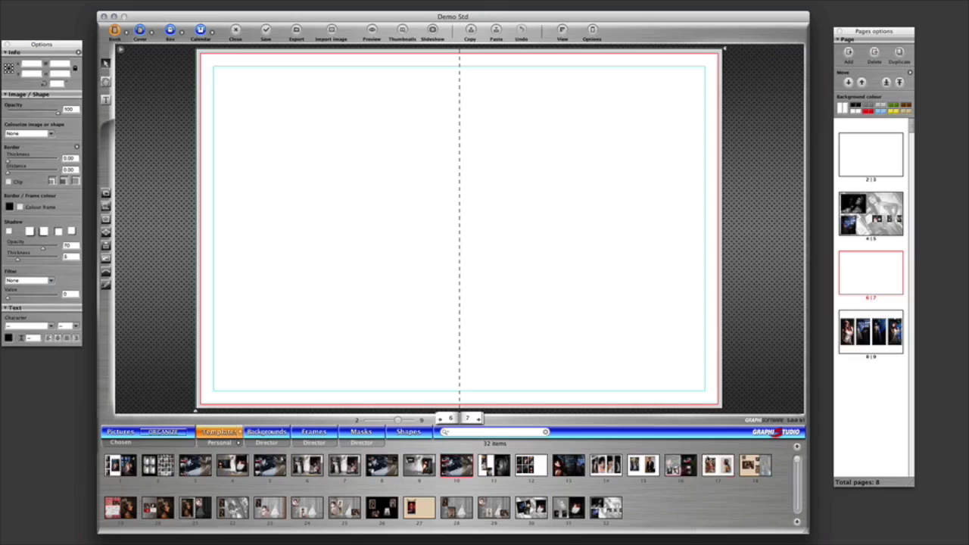
mouse_move(157, 508)
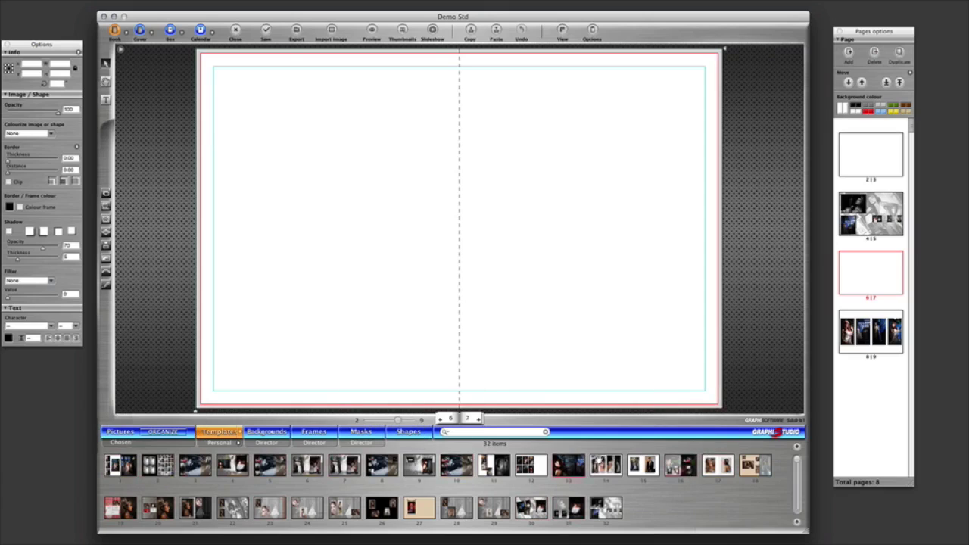
drag(605, 507, 371, 251)
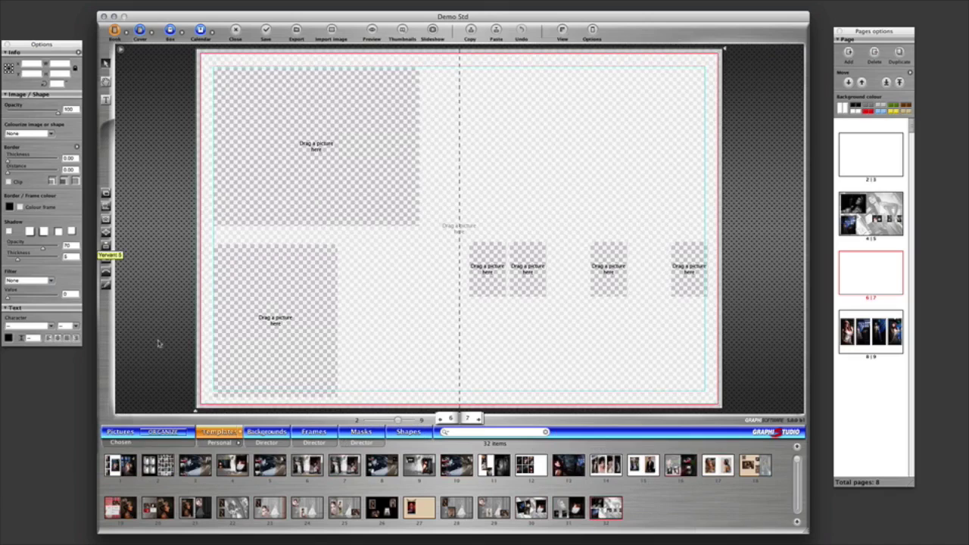
- Drop a woman's portrait from Pictures onto the 6–7 spread's full-page background frame
click(130, 435)
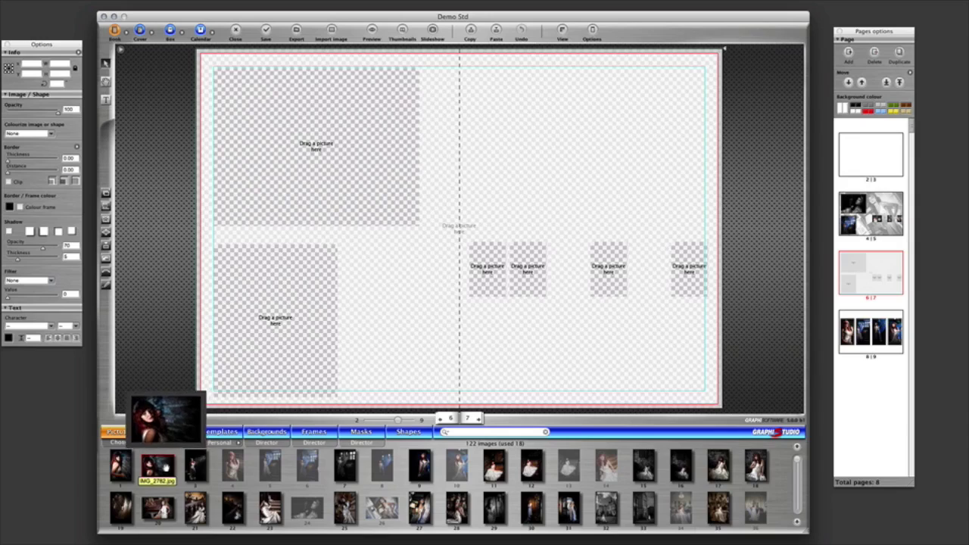
drag(173, 473, 530, 157)
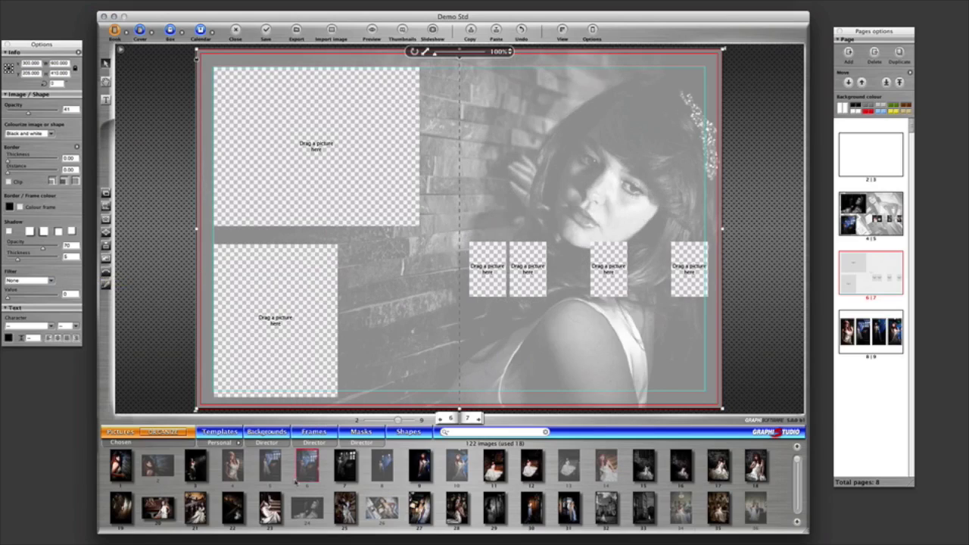
mouse_move(149, 481)
- Fill the top-left and lower-left frames with photos, nudge the top photo left, and select the background
drag(323, 509, 318, 172)
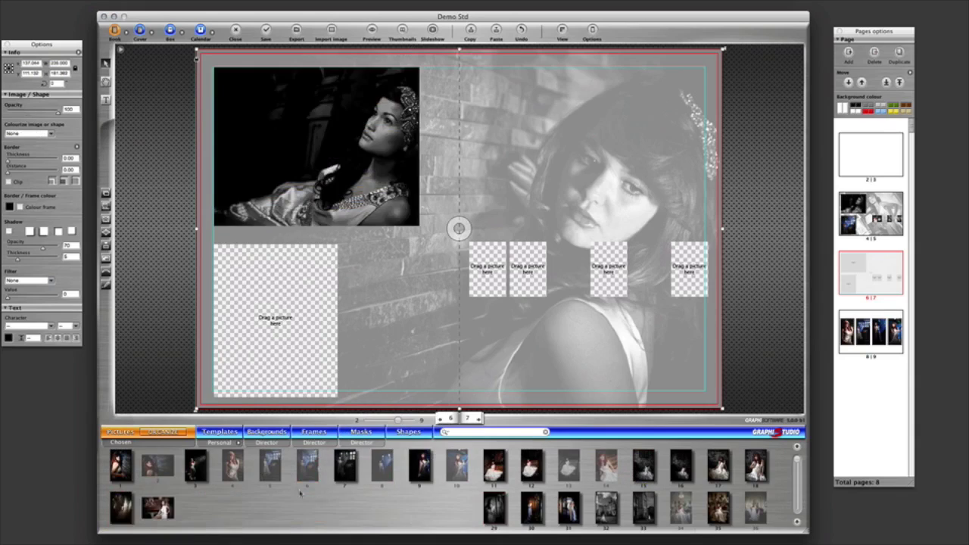
drag(271, 507, 254, 319)
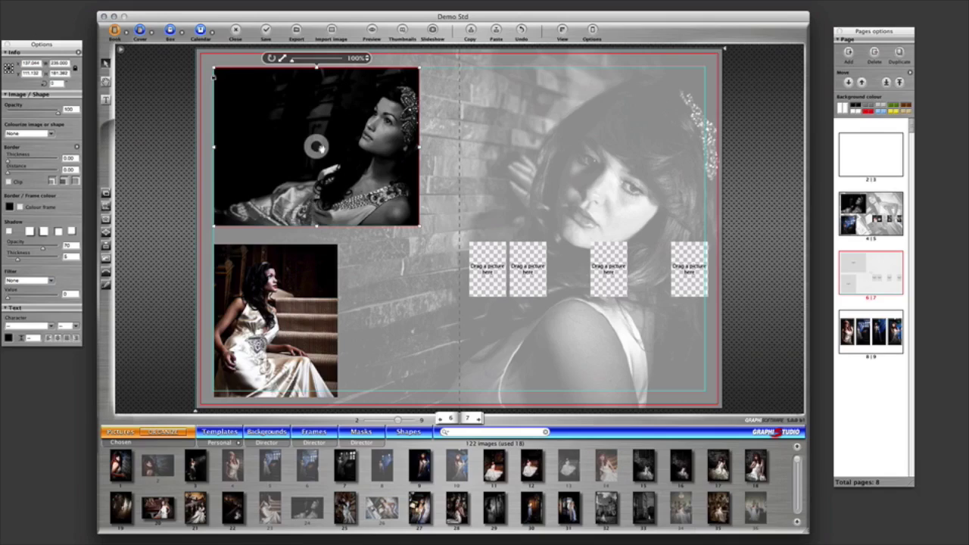
drag(320, 149, 297, 151)
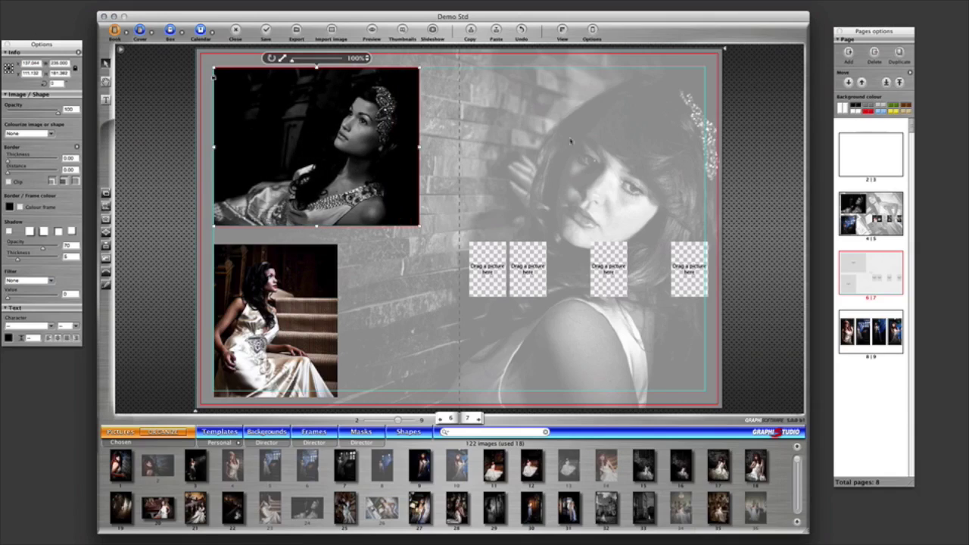
click(524, 162)
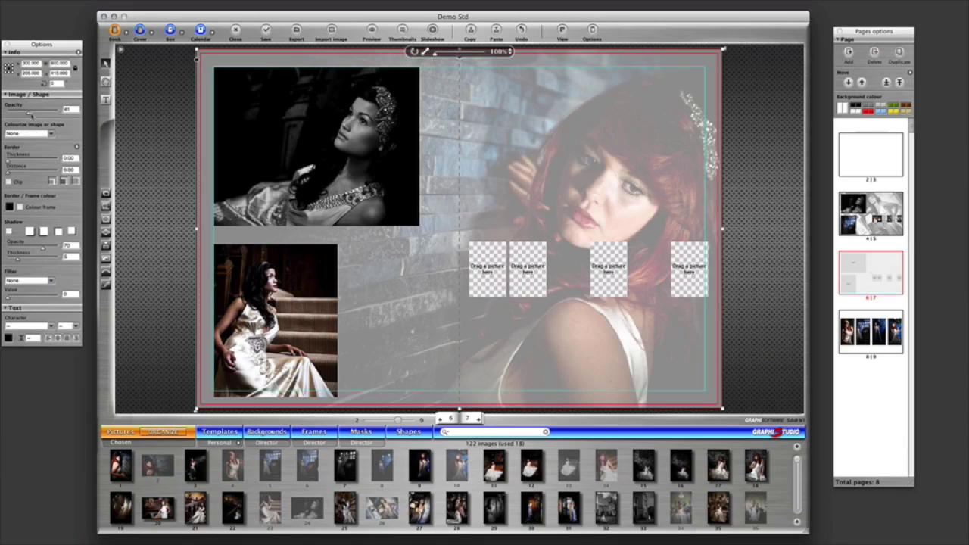
- Raise the background photo's opacity to 76% and switch the template library to the Yervant collection
drag(28, 112, 47, 113)
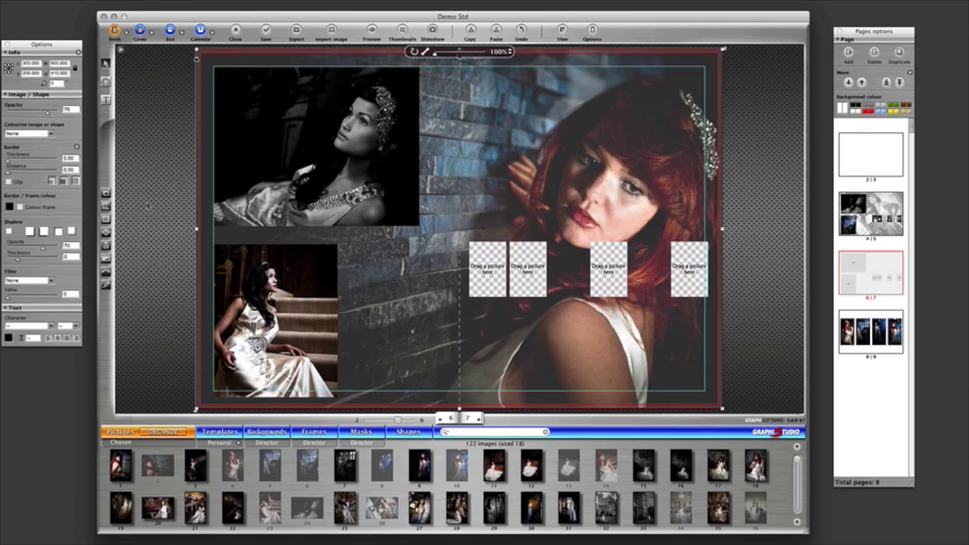
drag(232, 466, 220, 449)
click(222, 443)
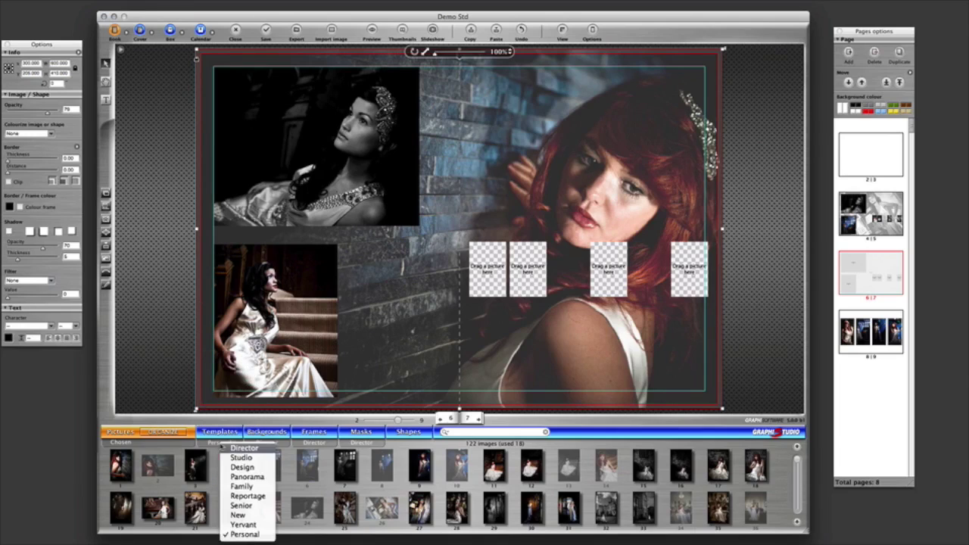
click(254, 533)
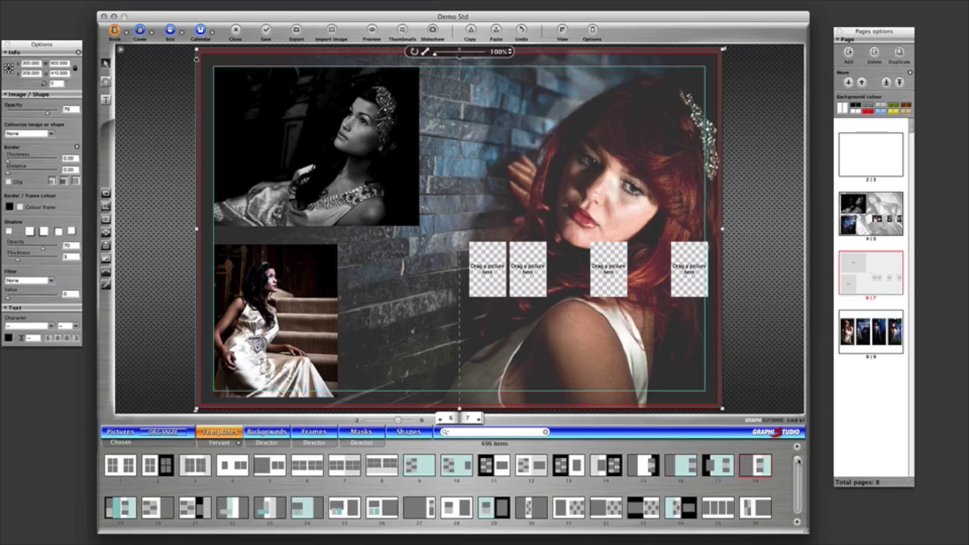
- Scroll the Yervant Templates strip down to the later layouts around number 429
drag(797, 458, 798, 469)
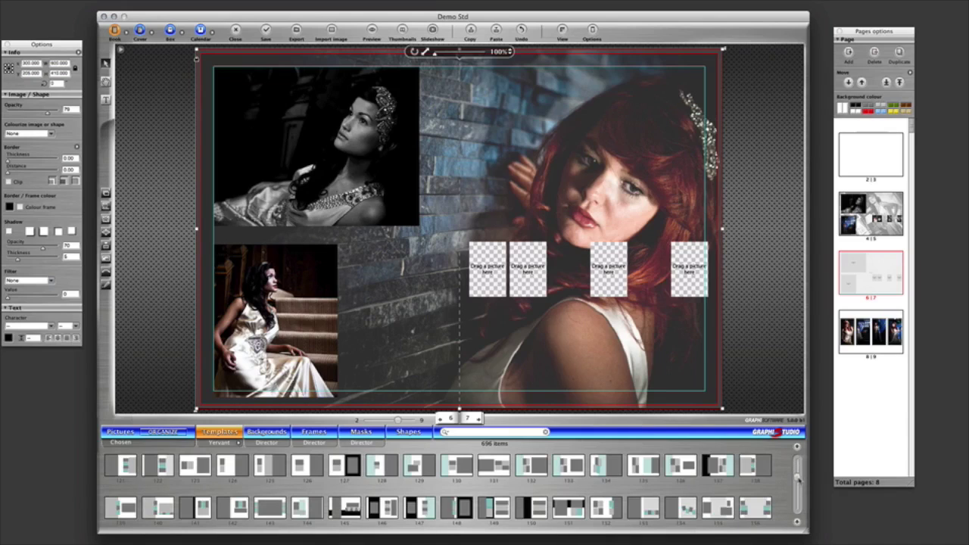
drag(797, 478, 798, 488)
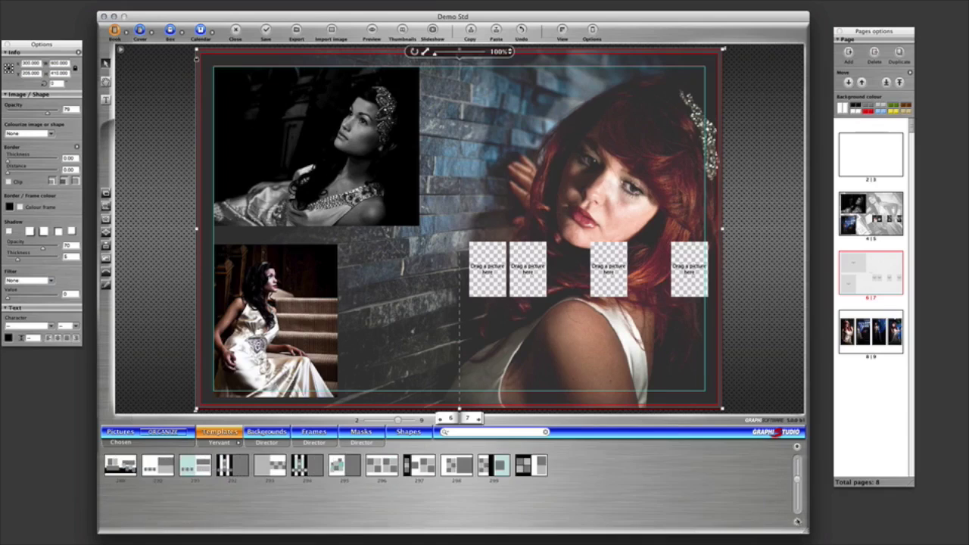
click(798, 521)
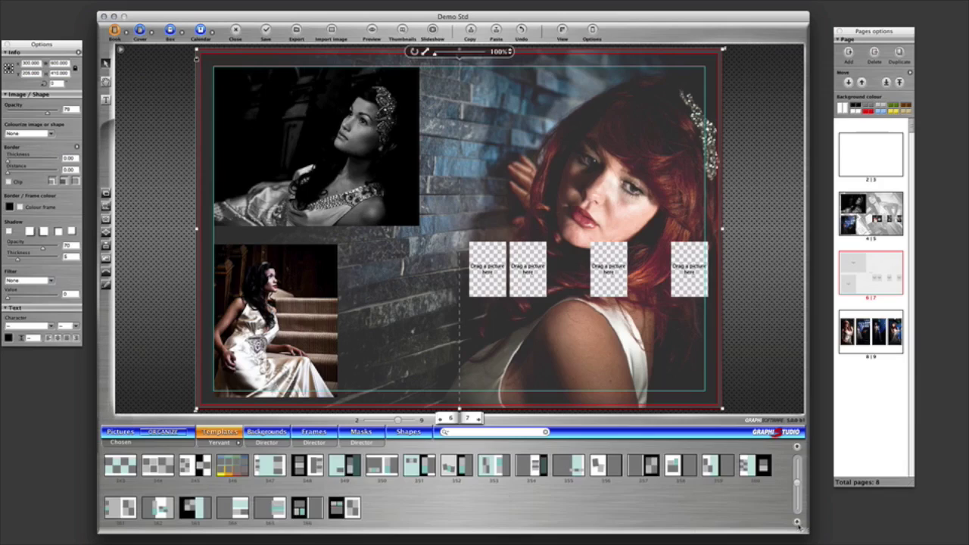
click(797, 521)
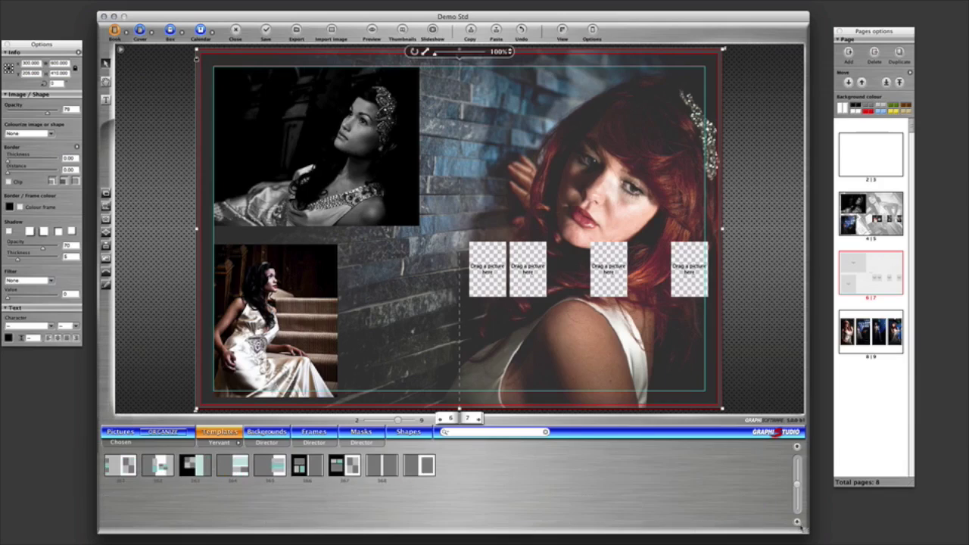
click(797, 523)
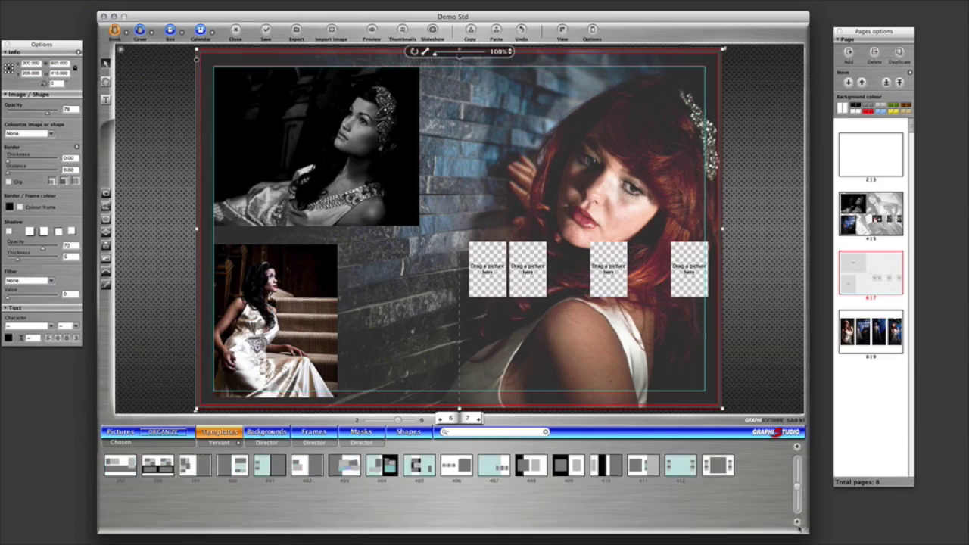
click(798, 523)
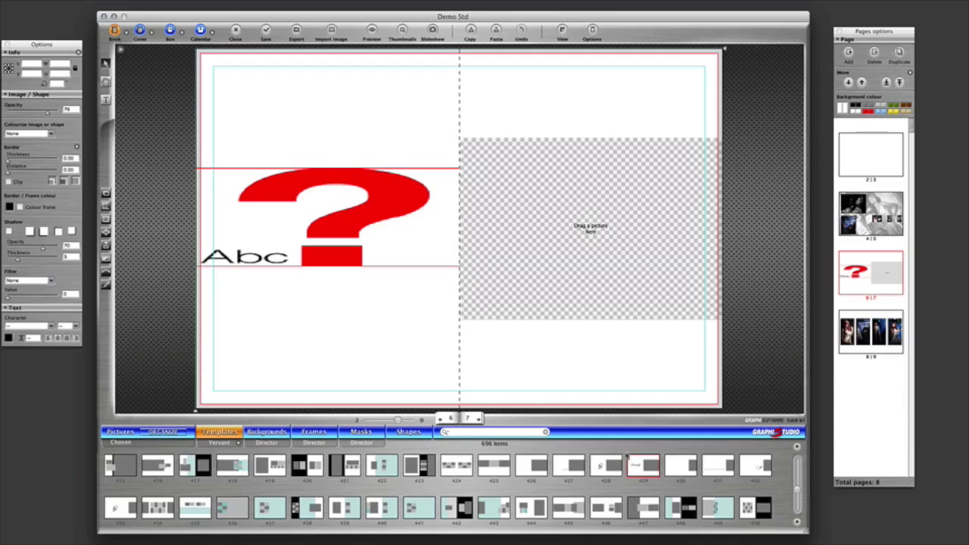
- Apply Yervant template 428, then replace it with template 425's band of three frames
click(607, 477)
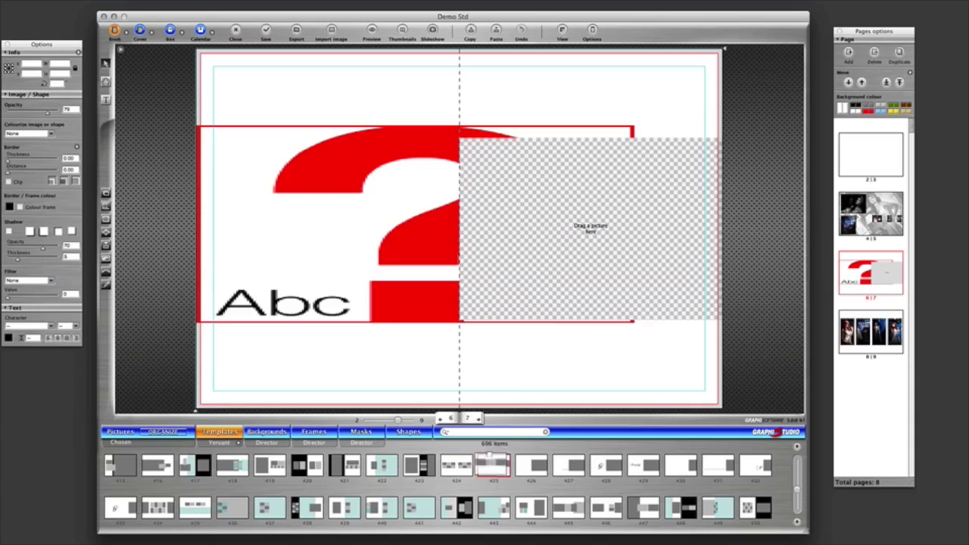
drag(492, 464, 482, 277)
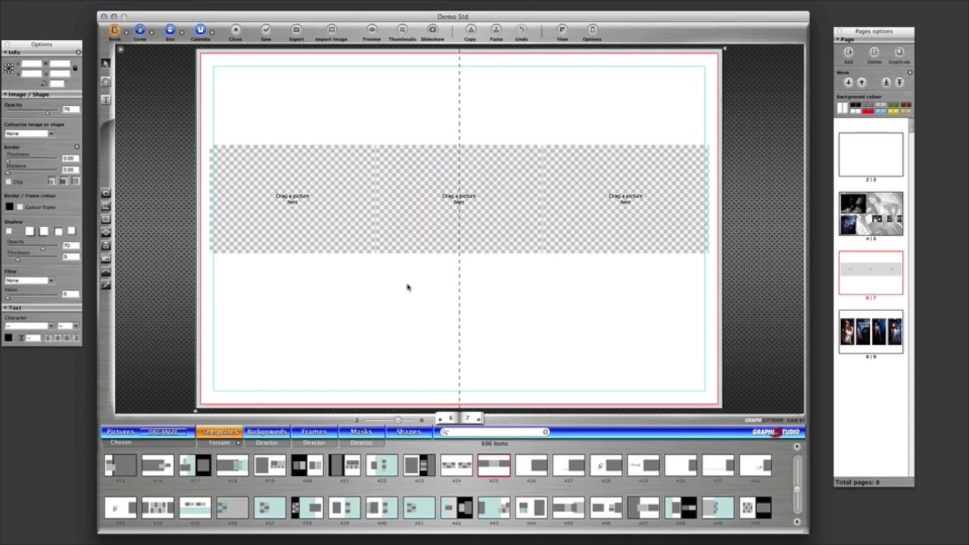